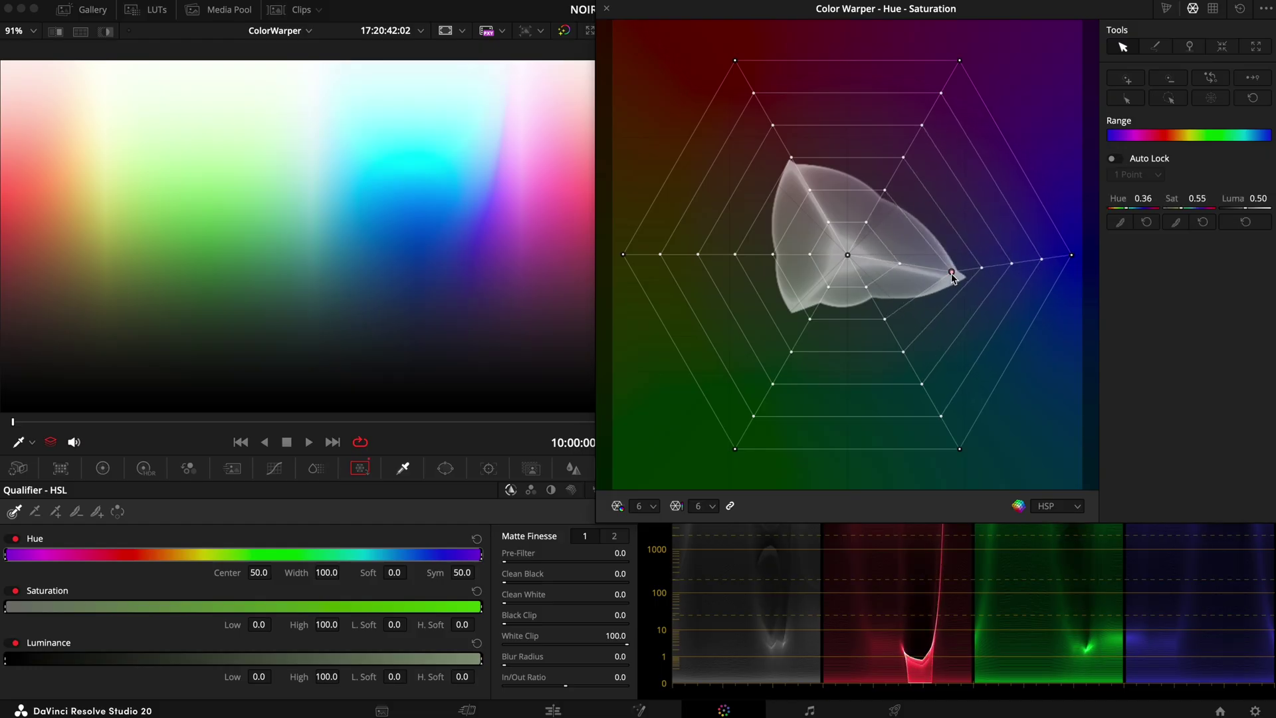
Pull the red-side grid point slightly outward toward magenta in the Hue-Saturation web
left_click_drag(791, 160, 808, 146)
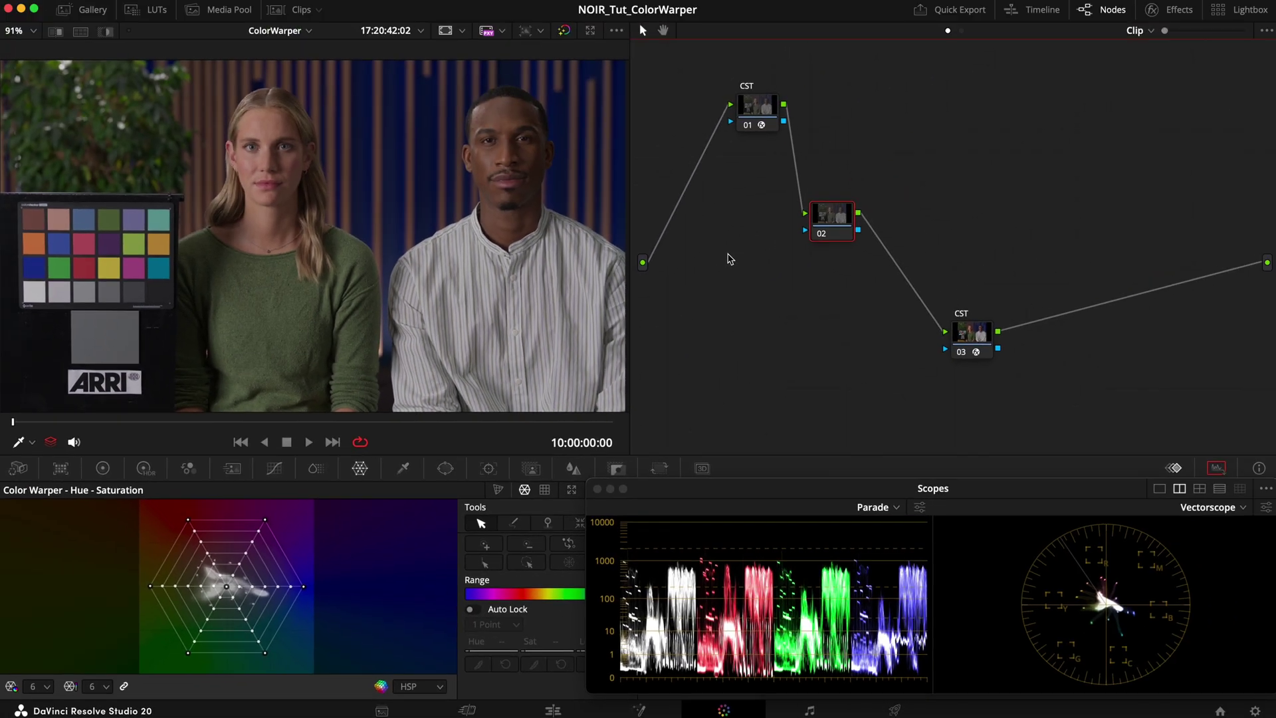
Review the project's Color Management settings and the Color Warper's color model options, keeping HSP
key("shift+9")
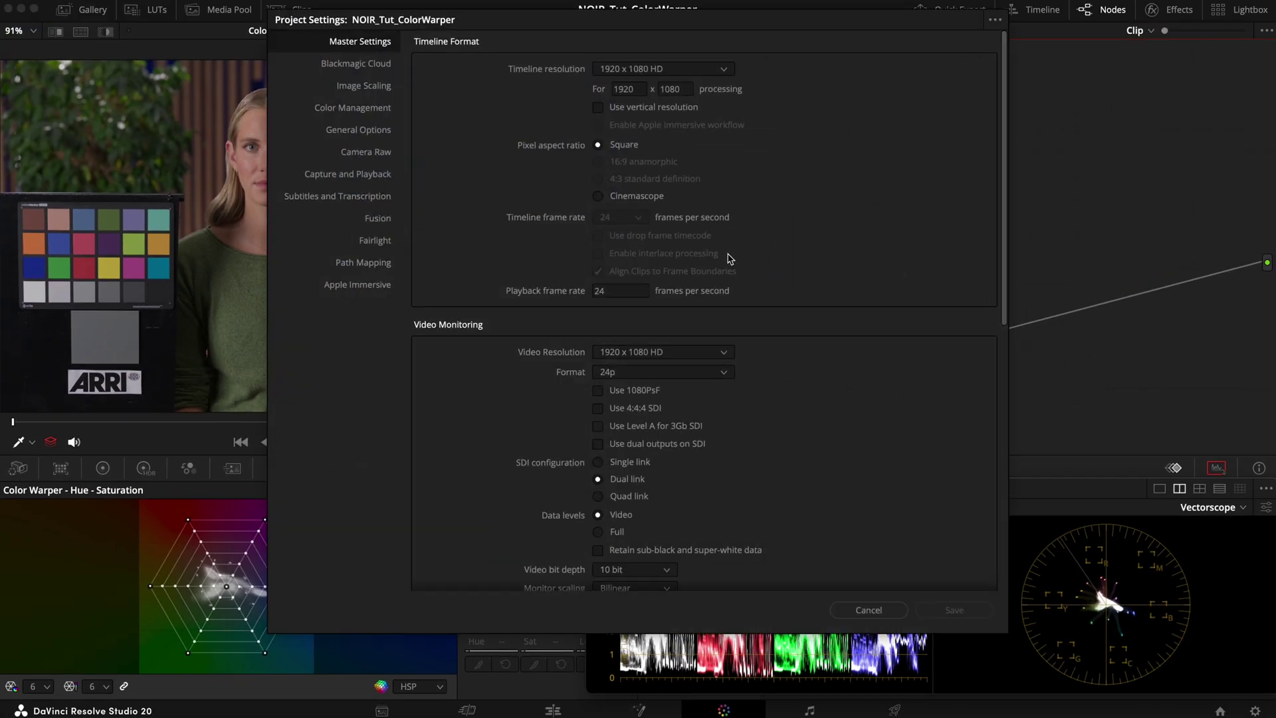
left_click(373, 108)
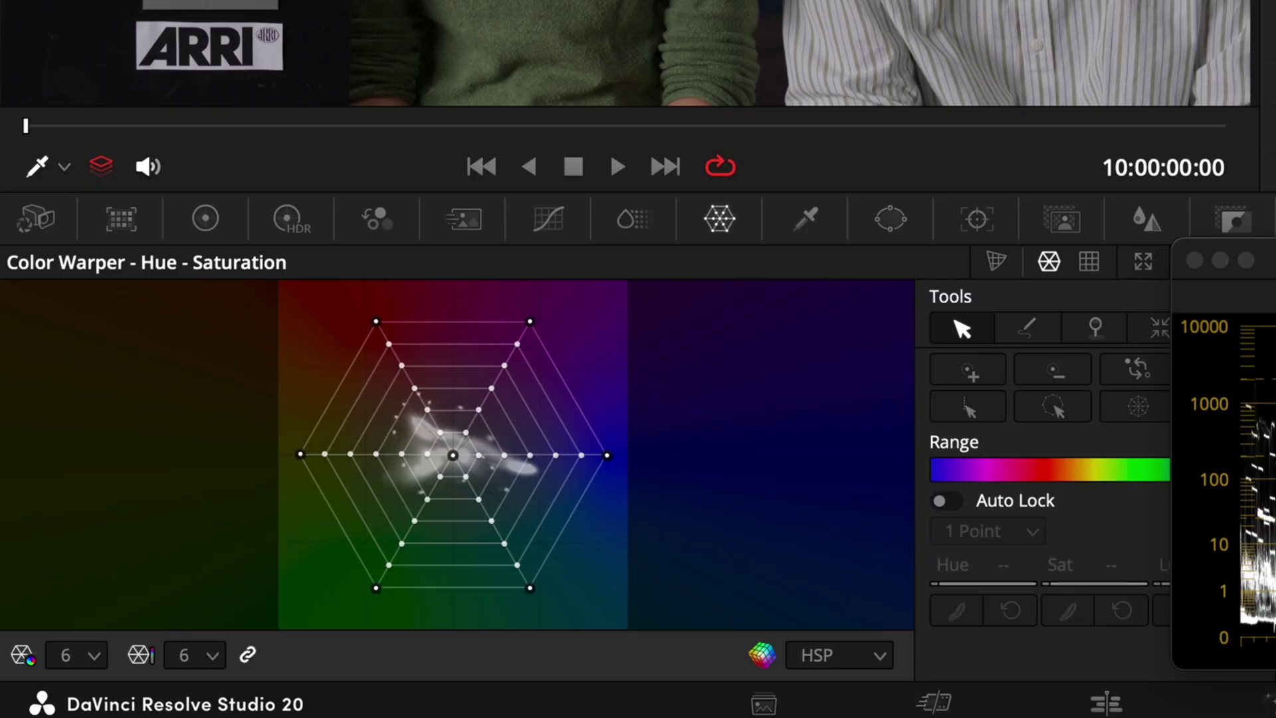
left_click(863, 664)
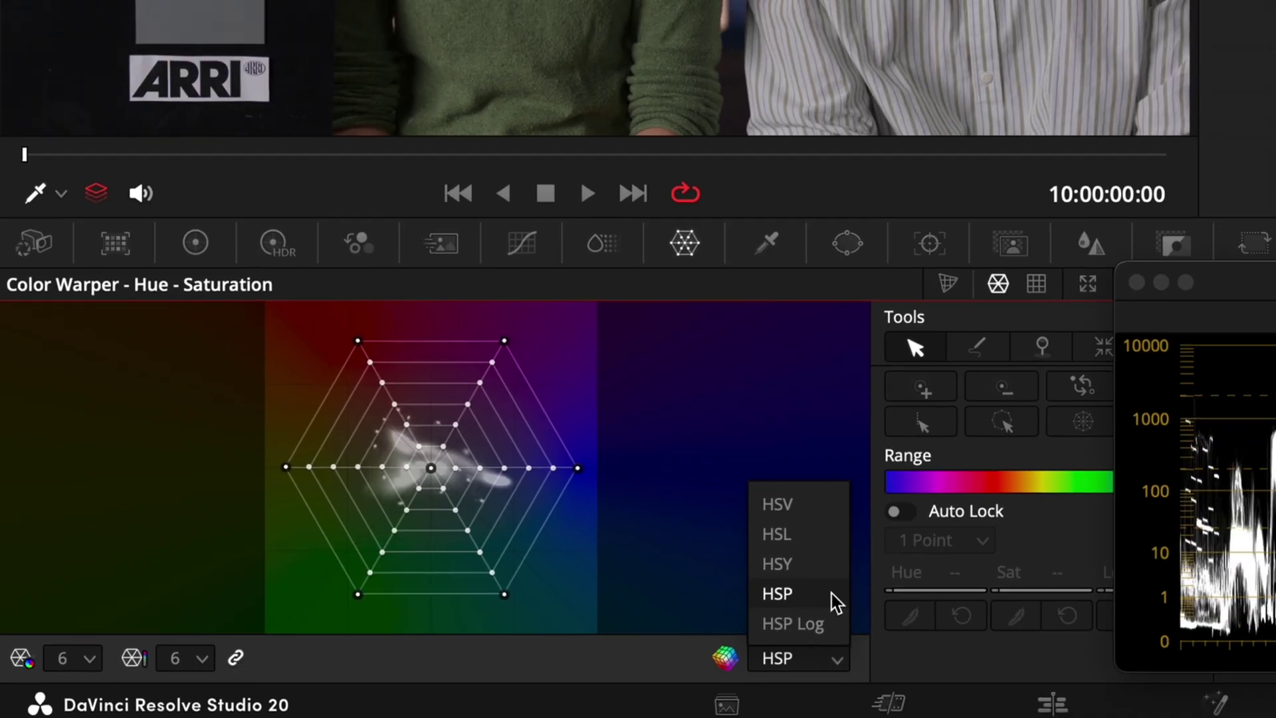
left_click(877, 593)
Try warping several yellow, green and inner grid points of the Hue-Saturation web, and undo the changes
left_click_drag(157, 580, 233, 645)
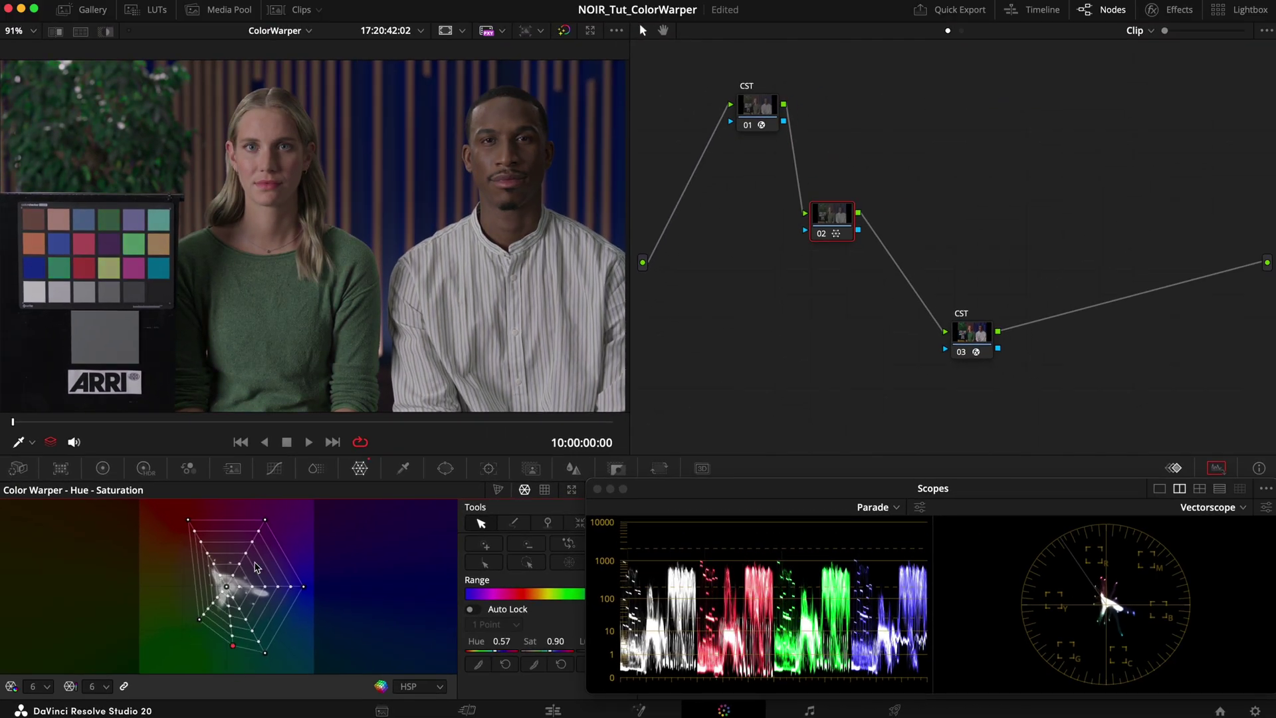
left_click_drag(240, 564, 280, 620)
key("super+z")
key("super+z")
key("super+z")
key("super+z")
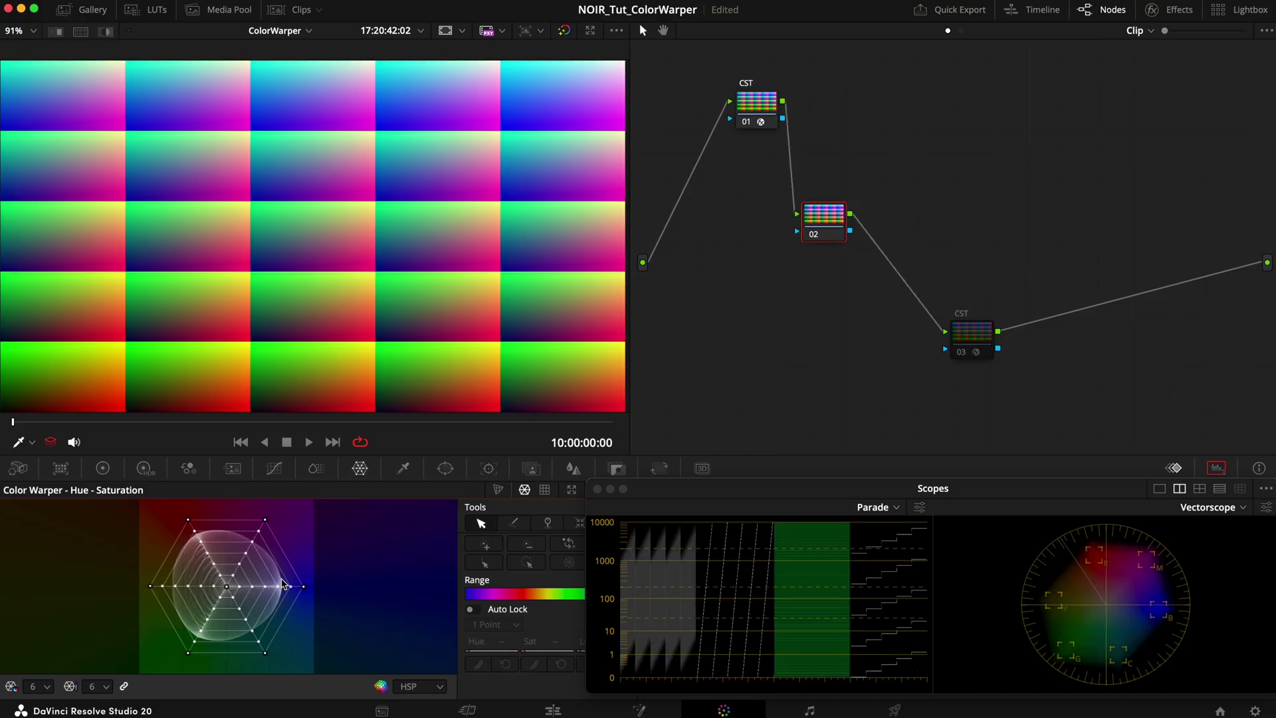
Try shifting the outer blue, green and cyan grid points of the Hue-Saturation web, and reset each one
left_click(287, 588)
left_click_drag(288, 588, 293, 580)
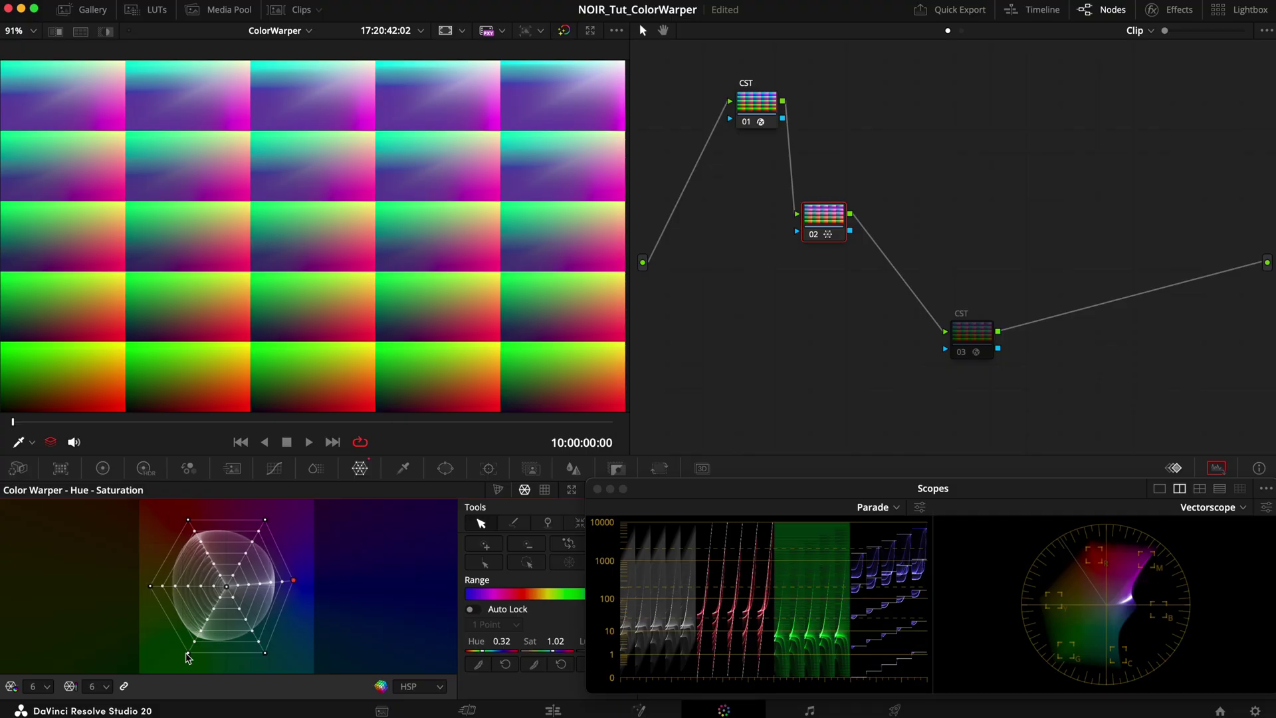
mouse_move(188, 653)
left_mouse_down()
mouse_move(171, 611)
mouse_move(216, 648)
mouse_move(259, 621)
mouse_move(254, 604)
mouse_move(292, 642)
mouse_move(315, 626)
mouse_move(298, 625)
left_mouse_up()
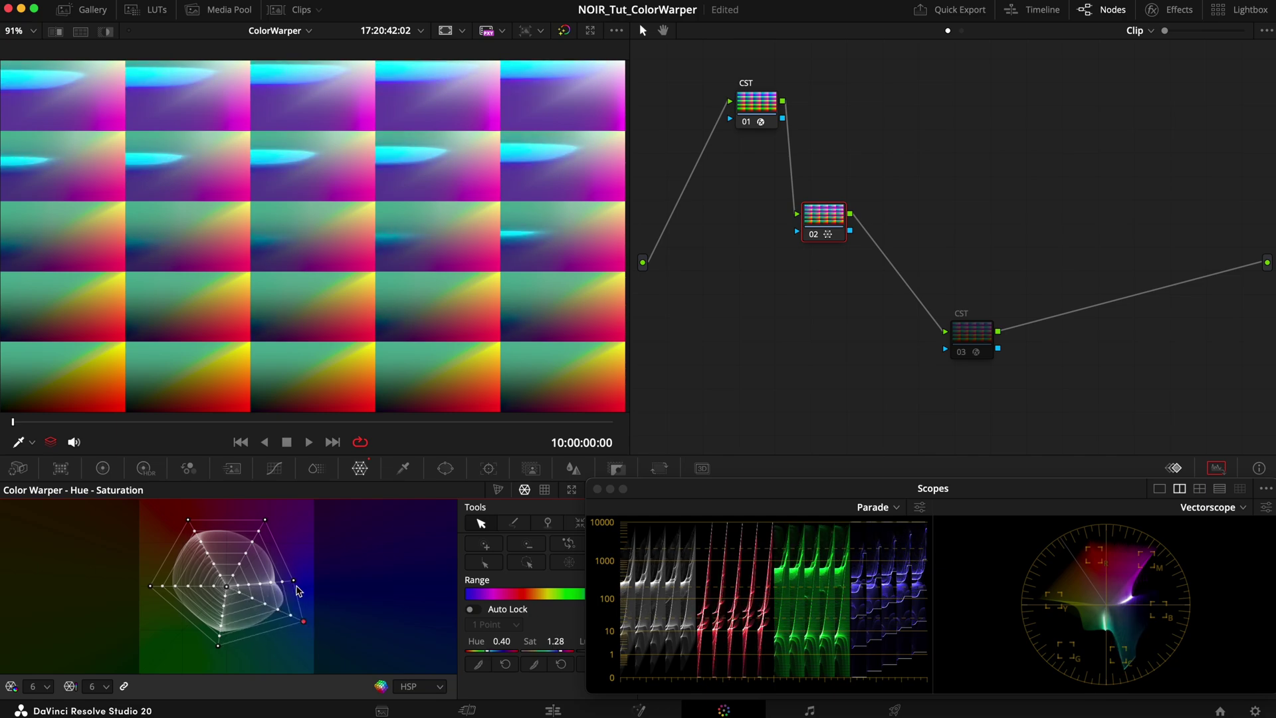
right_click(294, 581)
right_click(218, 644)
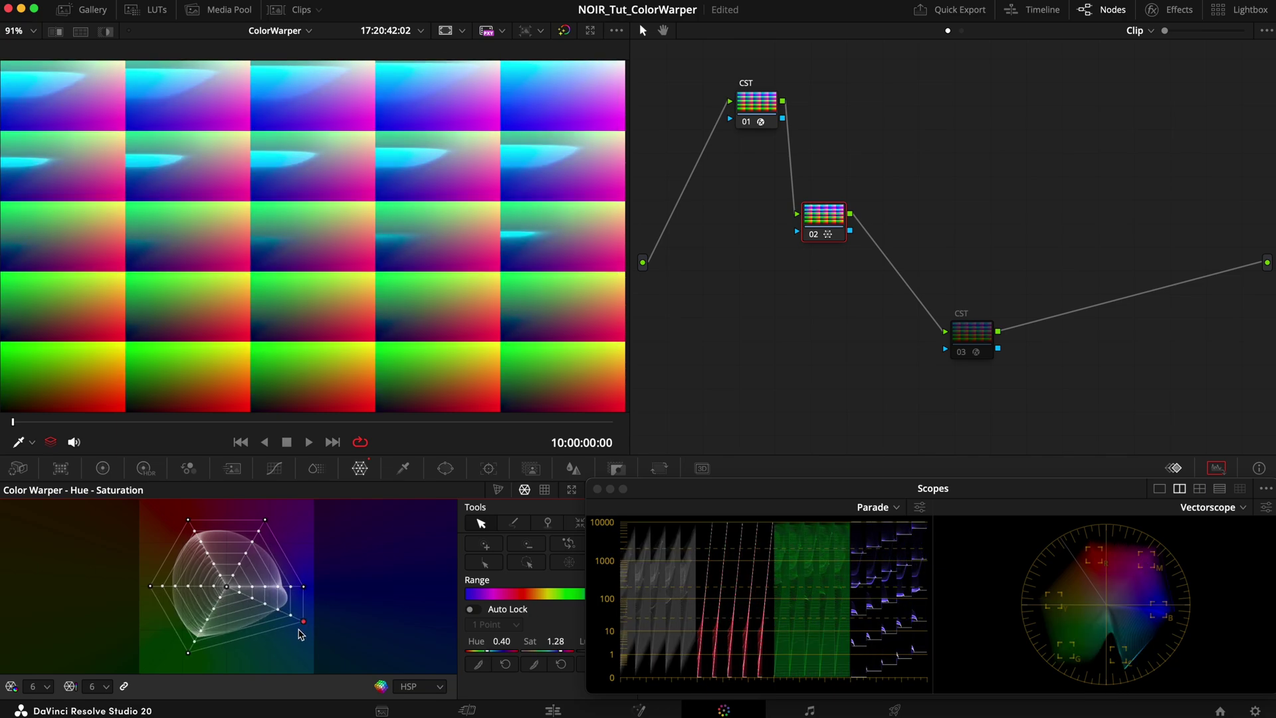
double_click(303, 622)
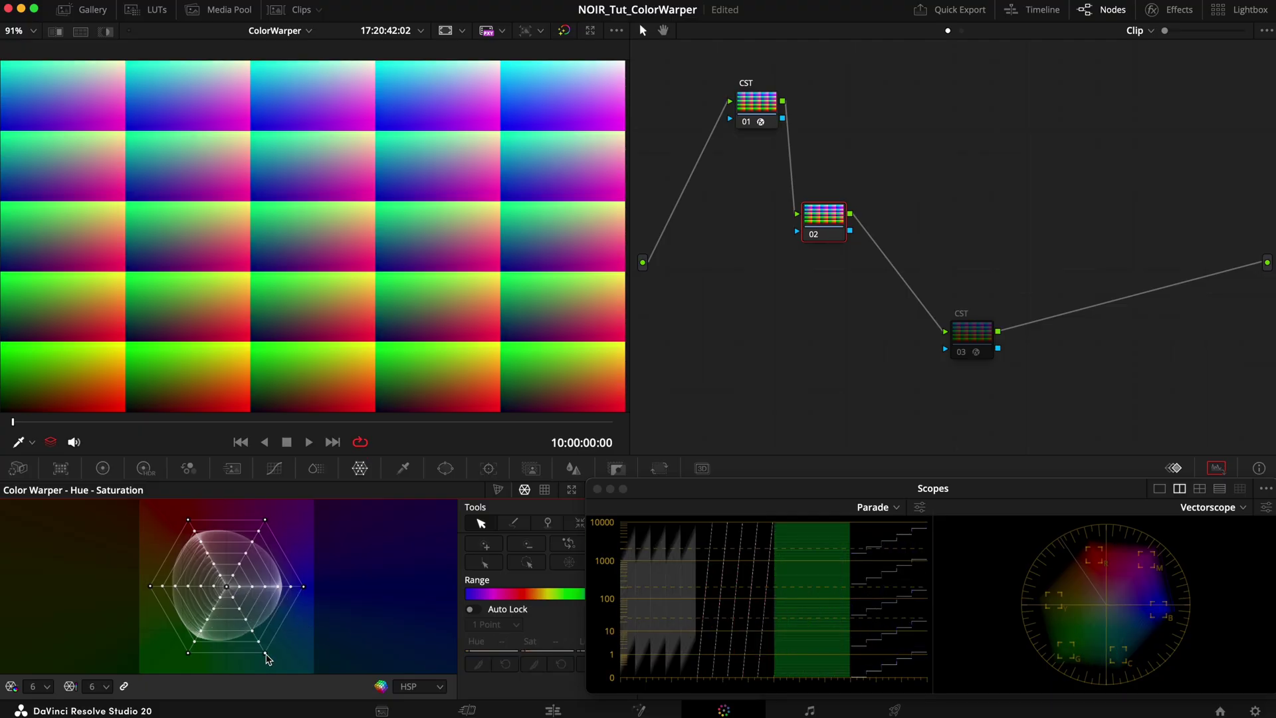
Set the project's timeline color space to Rec.709 (Scene) and save the settings
key("shift+9")
left_click(641, 106)
key("r")
key("Return")
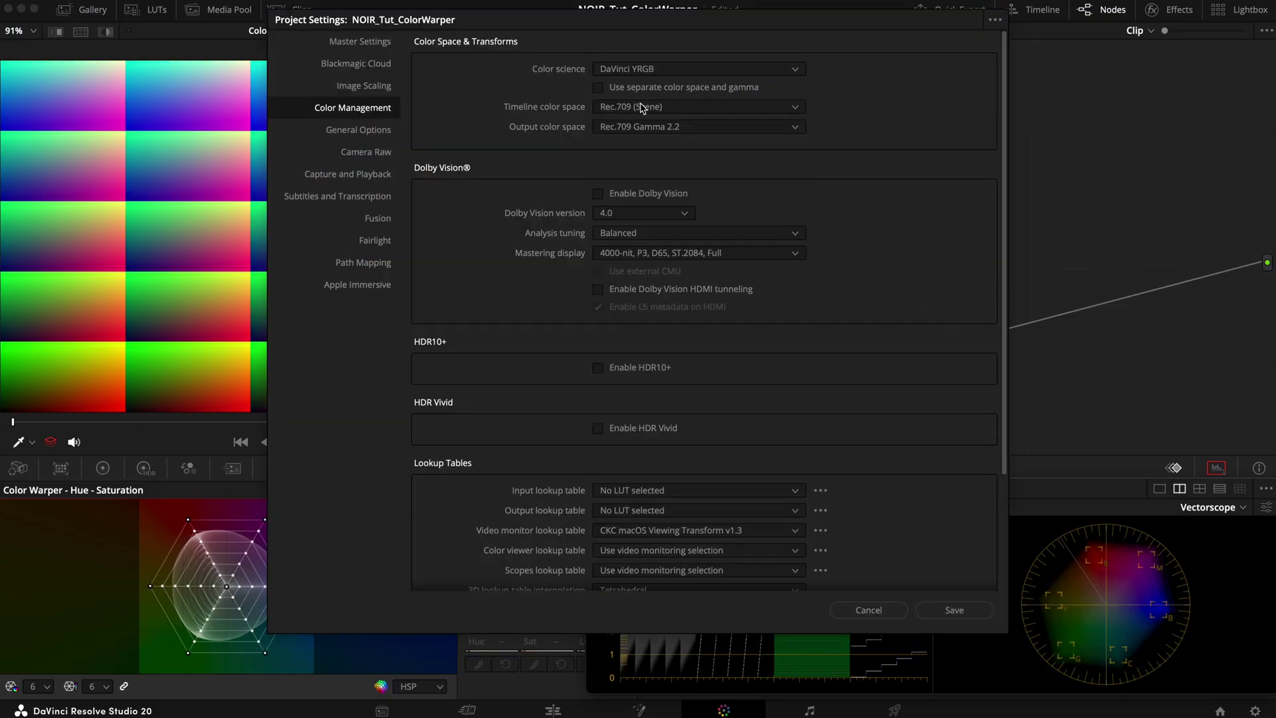
left_click(955, 609)
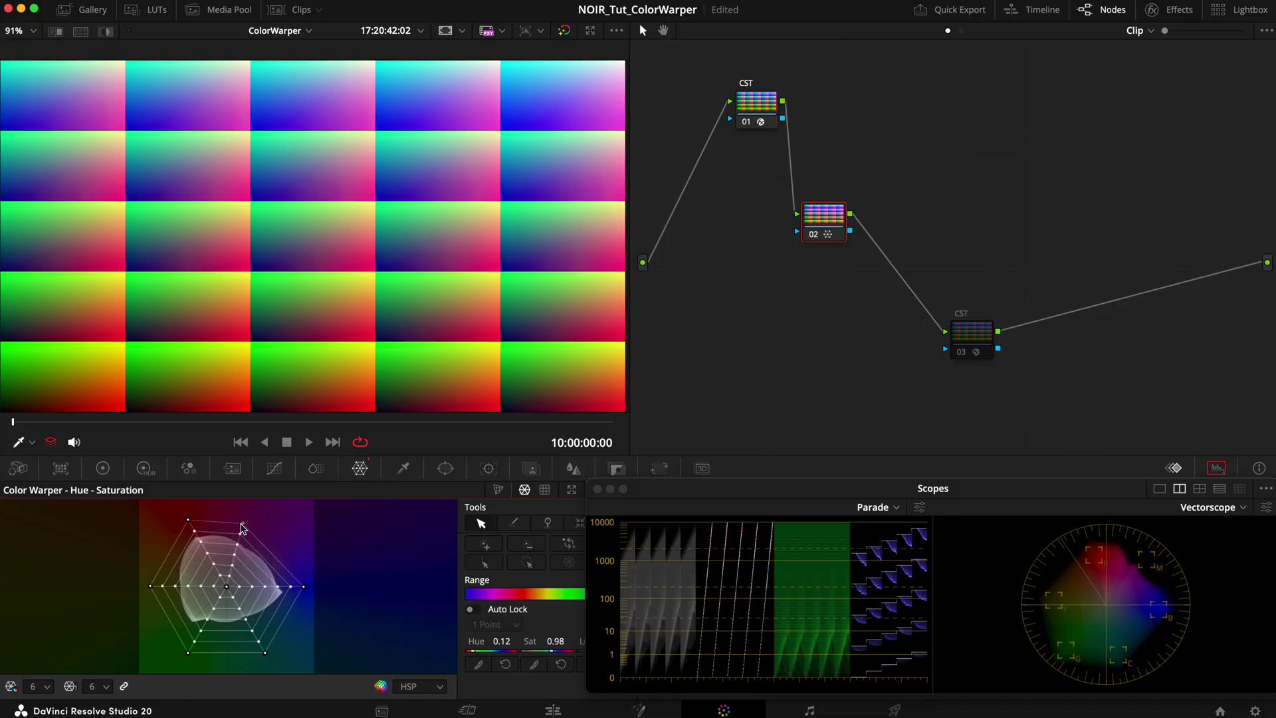
Pull the outer cyan point to about hue 0.45, saturation 1.52, and the outer green point to about hue 0.72, saturation 0.69
left_click_drag(241, 524, 300, 659)
key("super+z")
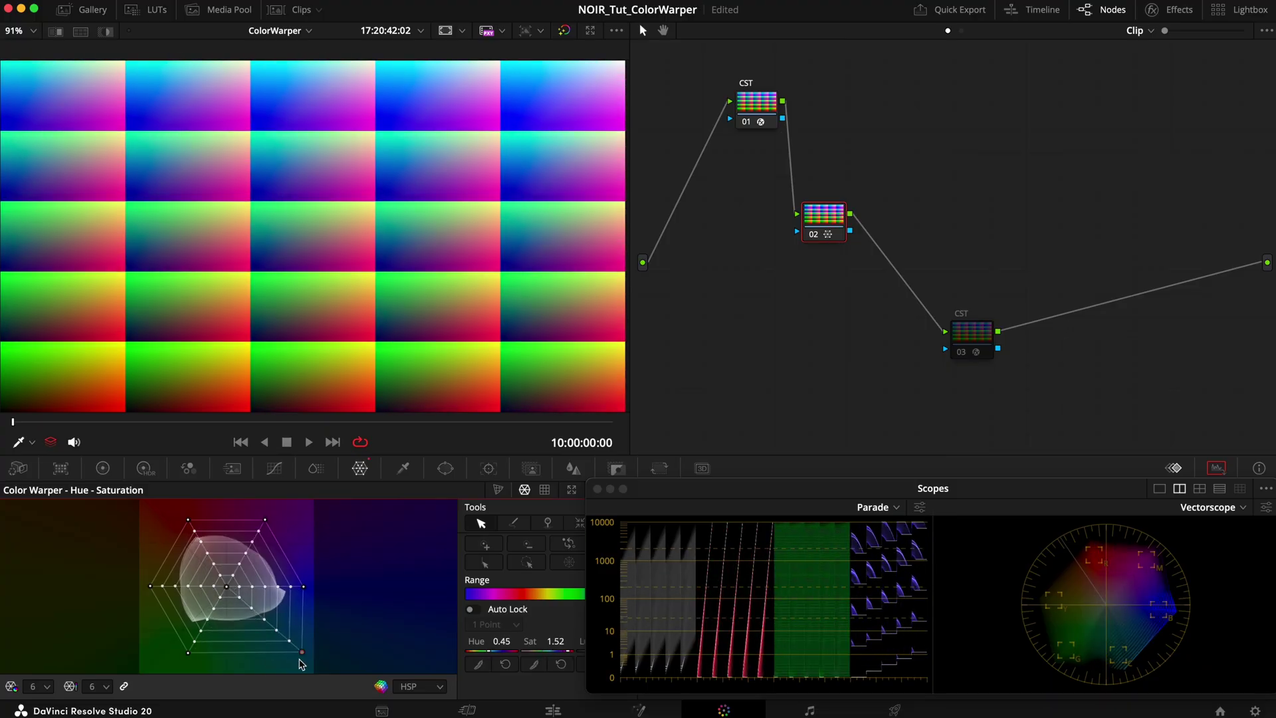
left_click_drag(188, 652, 192, 616)
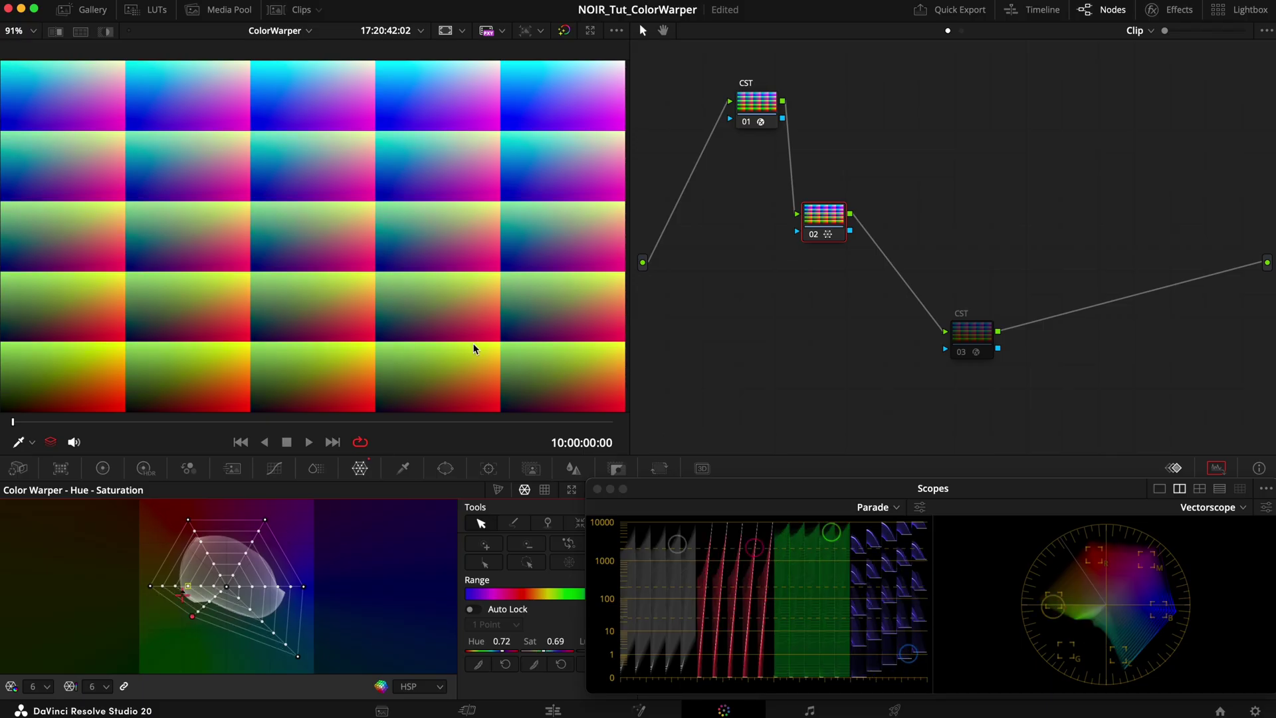
Set the project's timeline color space to DaVinci WG/Intermediate and save the settings
key("shift+9")
left_click(678, 107)
scroll(696, 155, "up", 5)
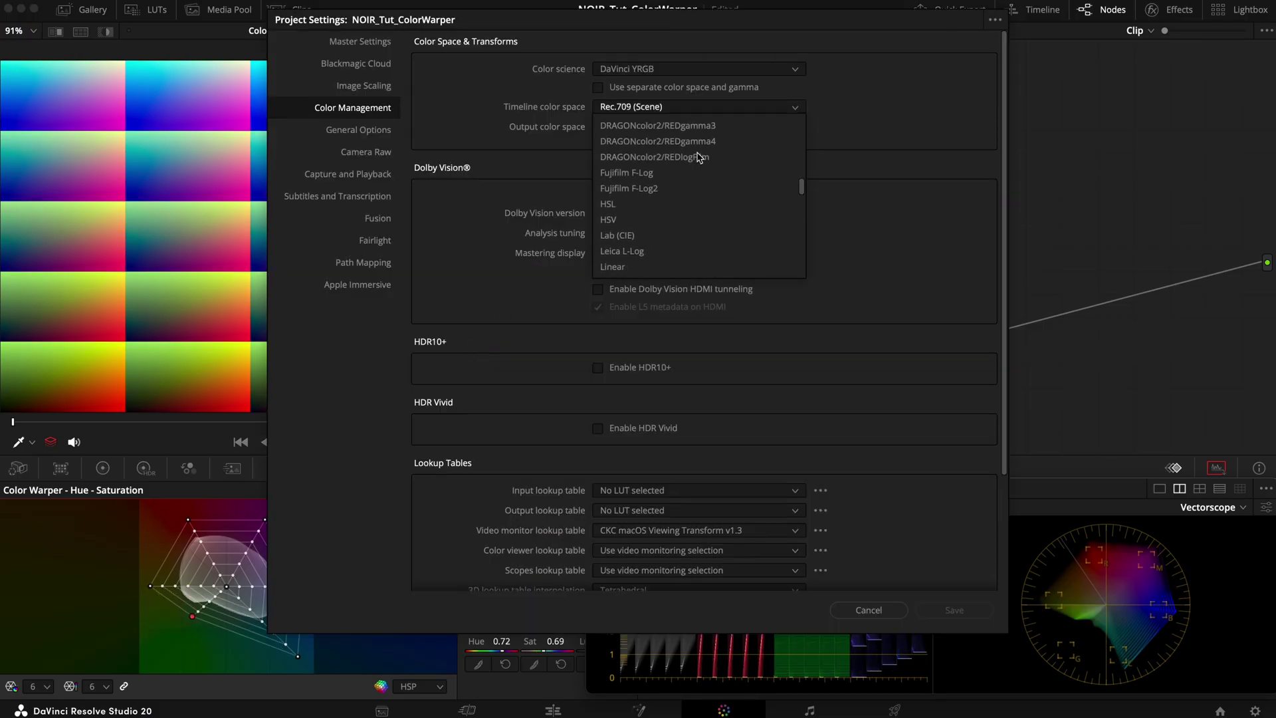
scroll(698, 159, "up", 3)
left_click(698, 193)
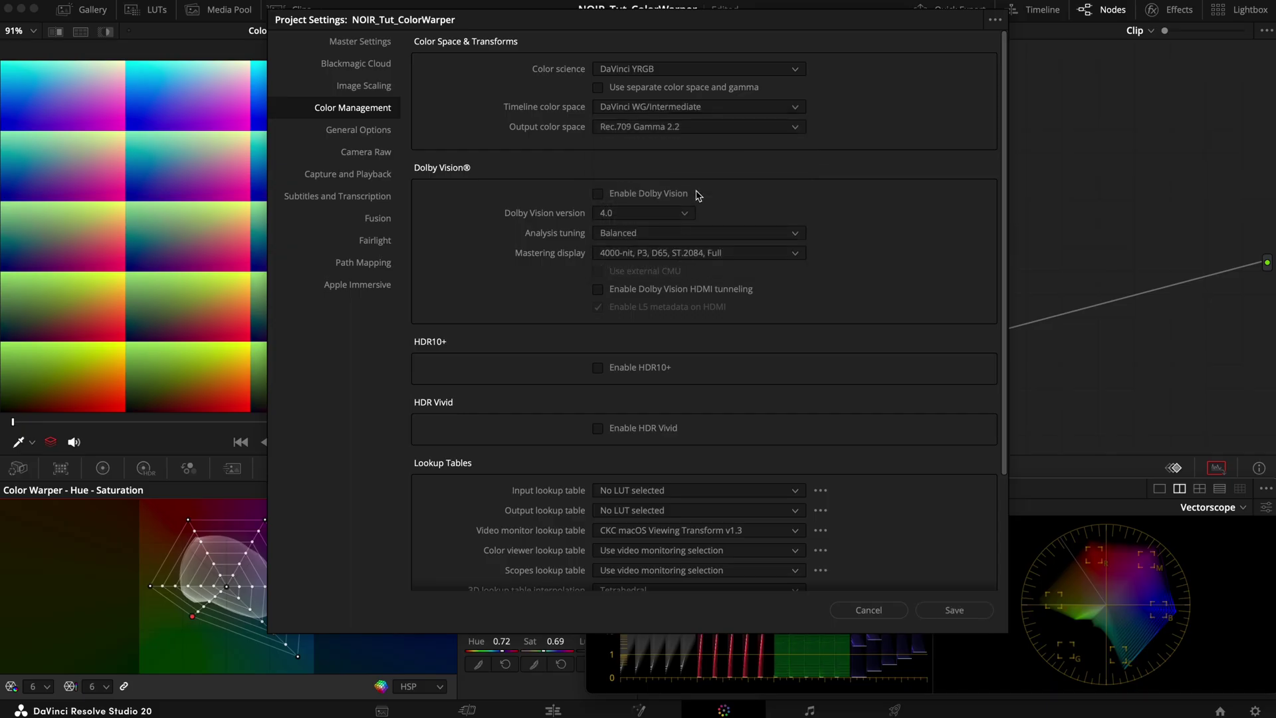
left_click(954, 610)
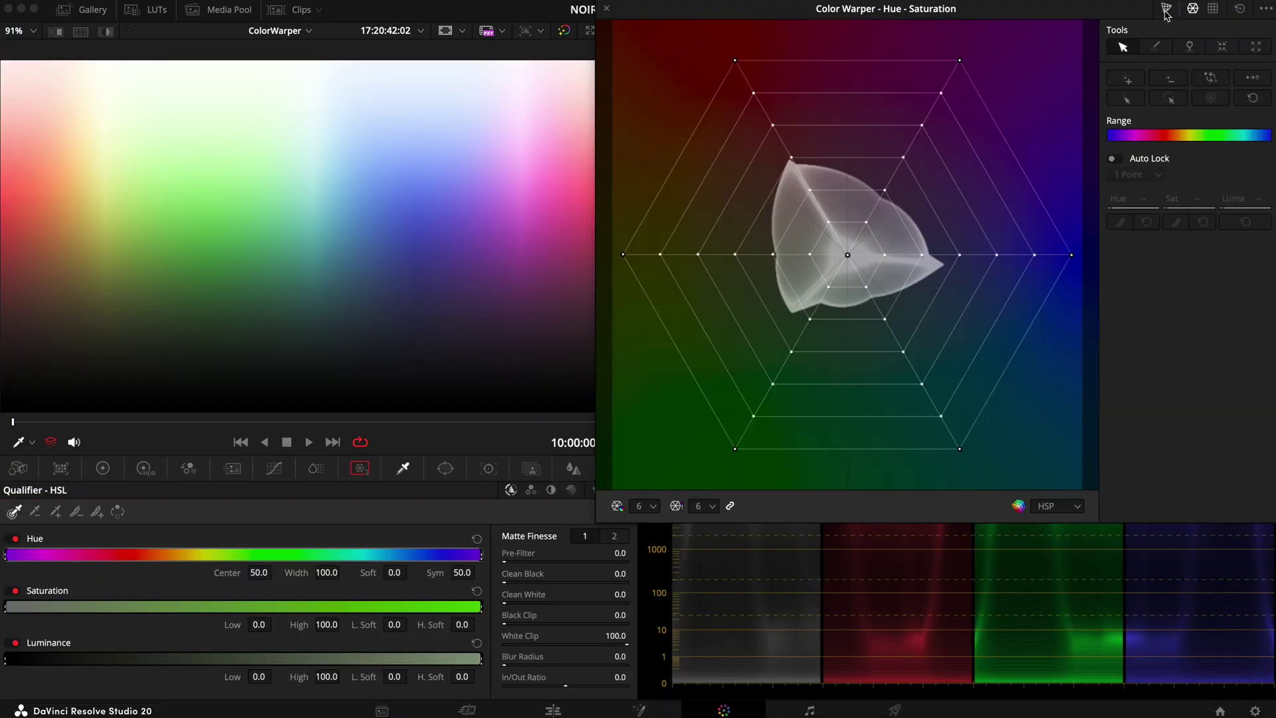
Switch the Color Warper to Chroma Warp and draw a stroke from the red region toward green
left_click(1167, 10)
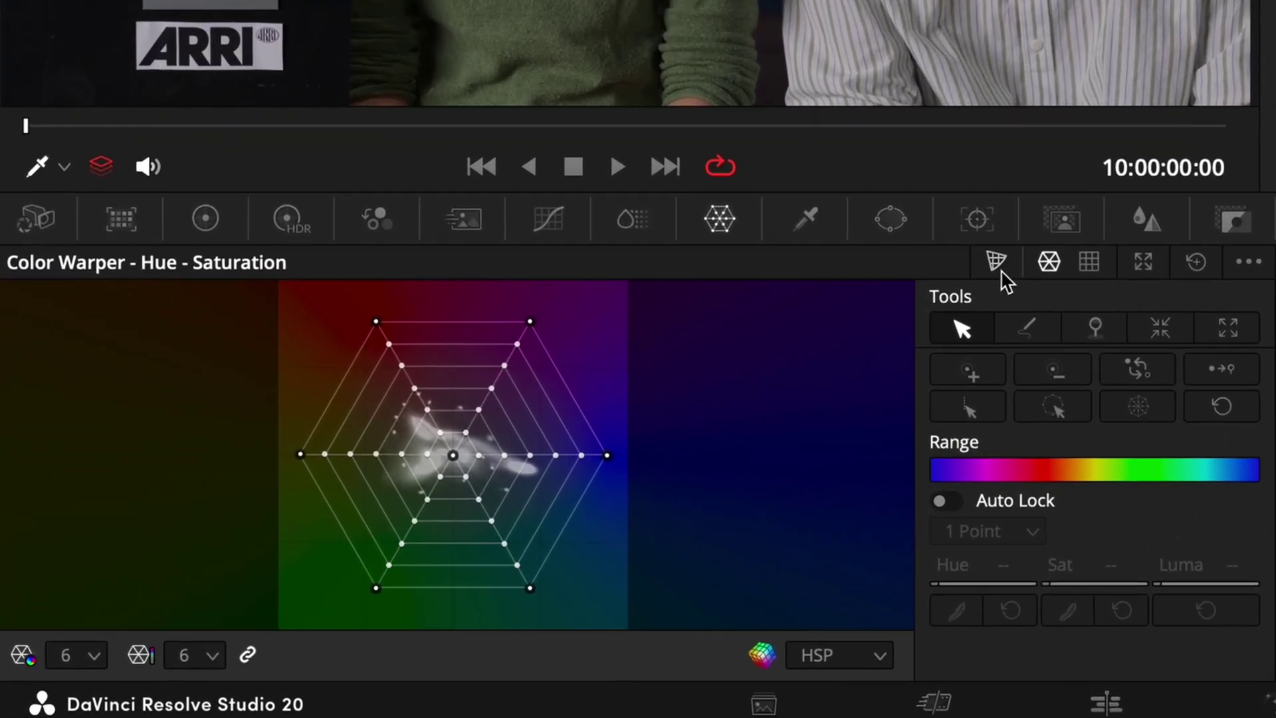
left_click(527, 478)
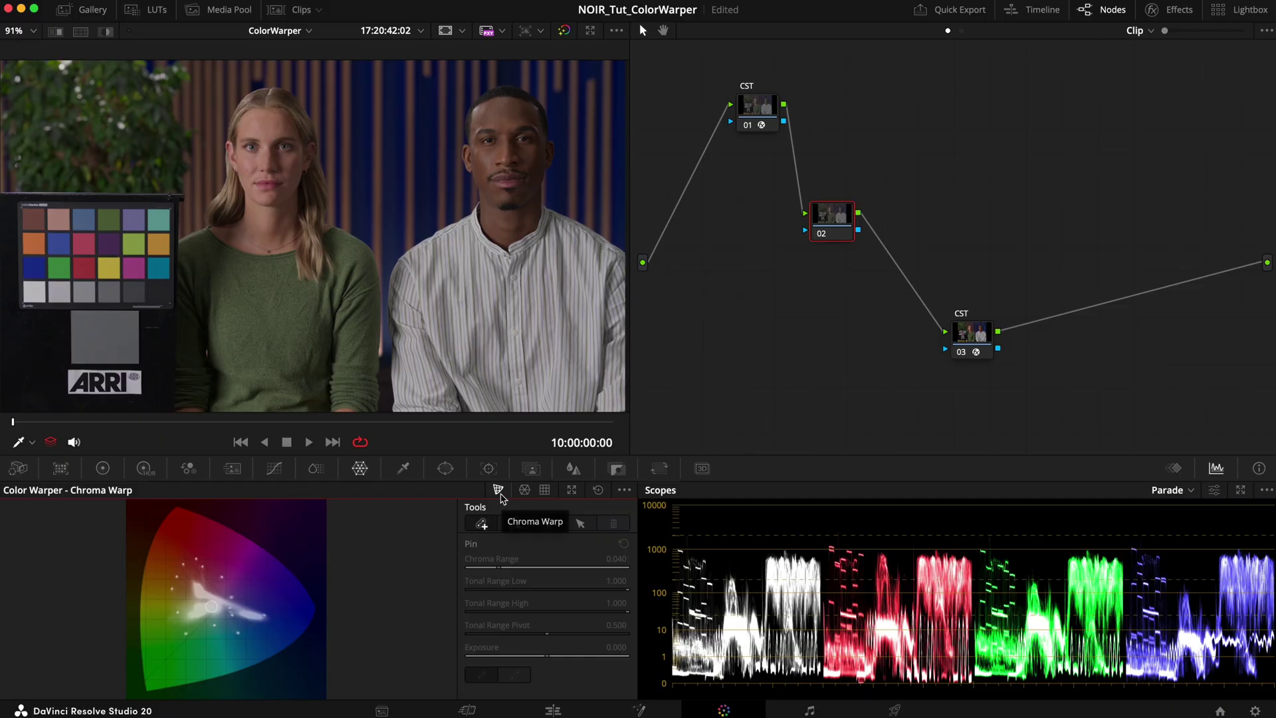
left_click_drag(193, 564, 173, 632)
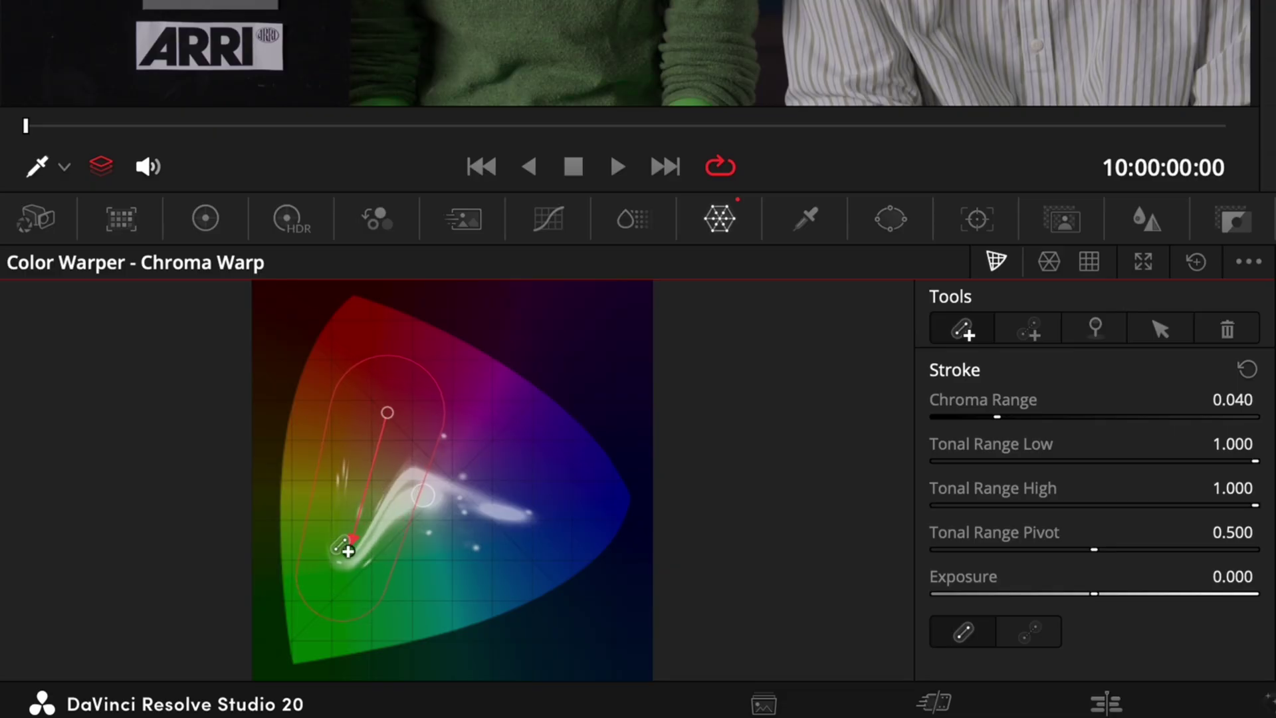
mouse_move(348, 550)
left_mouse_down()
mouse_move(339, 585)
mouse_move(348, 559)
left_mouse_up()
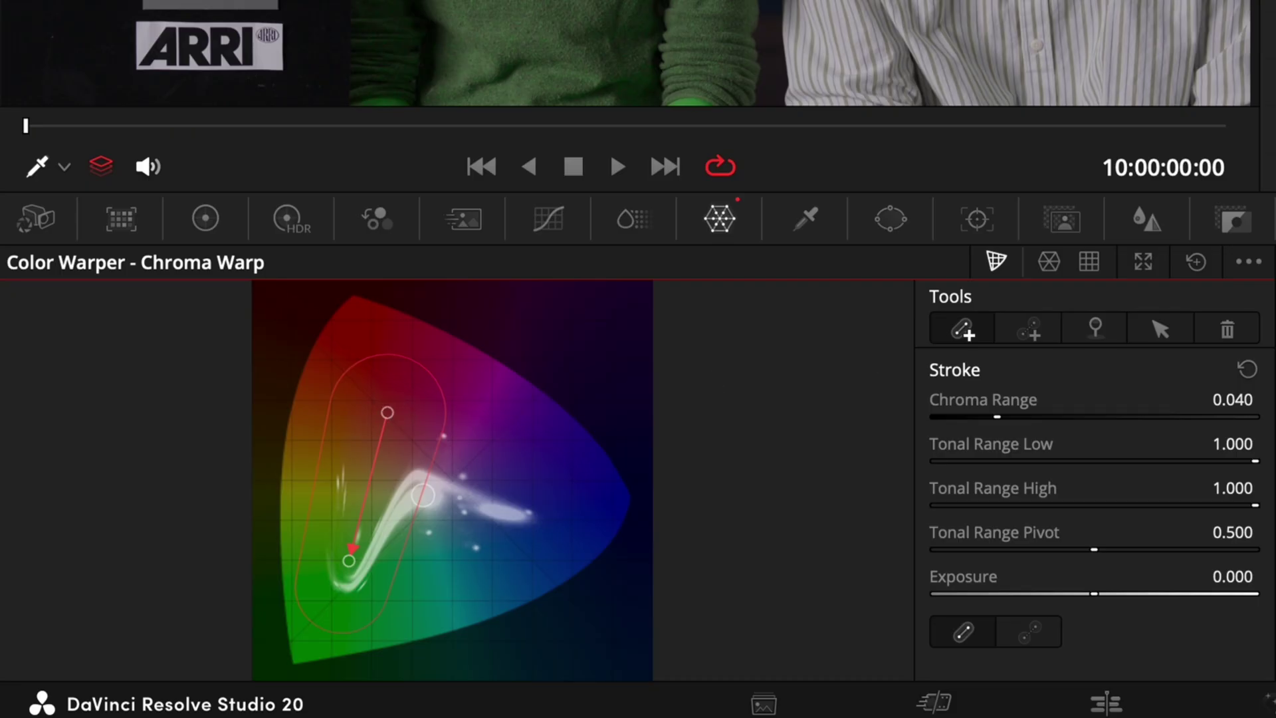
Delete the current stroke and draw a point-to-point stroke from the red region to green
left_click(1226, 332)
left_click(1034, 334)
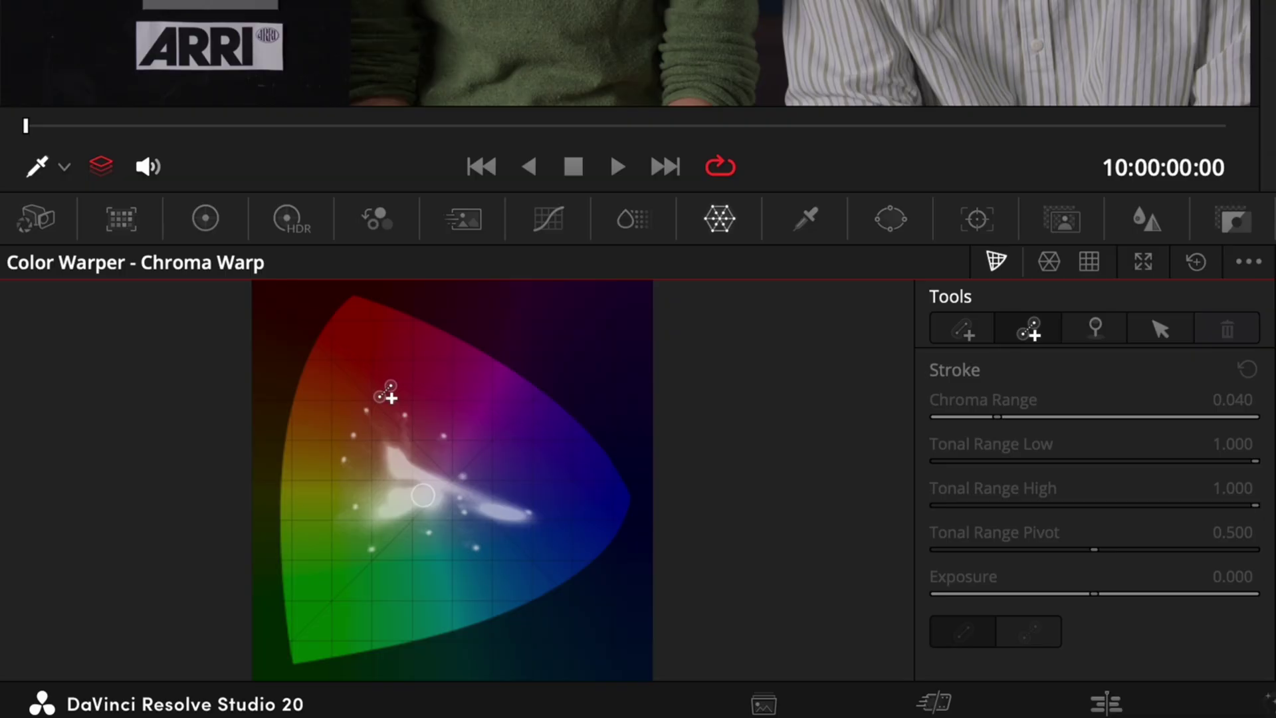
left_click_drag(391, 397, 356, 572)
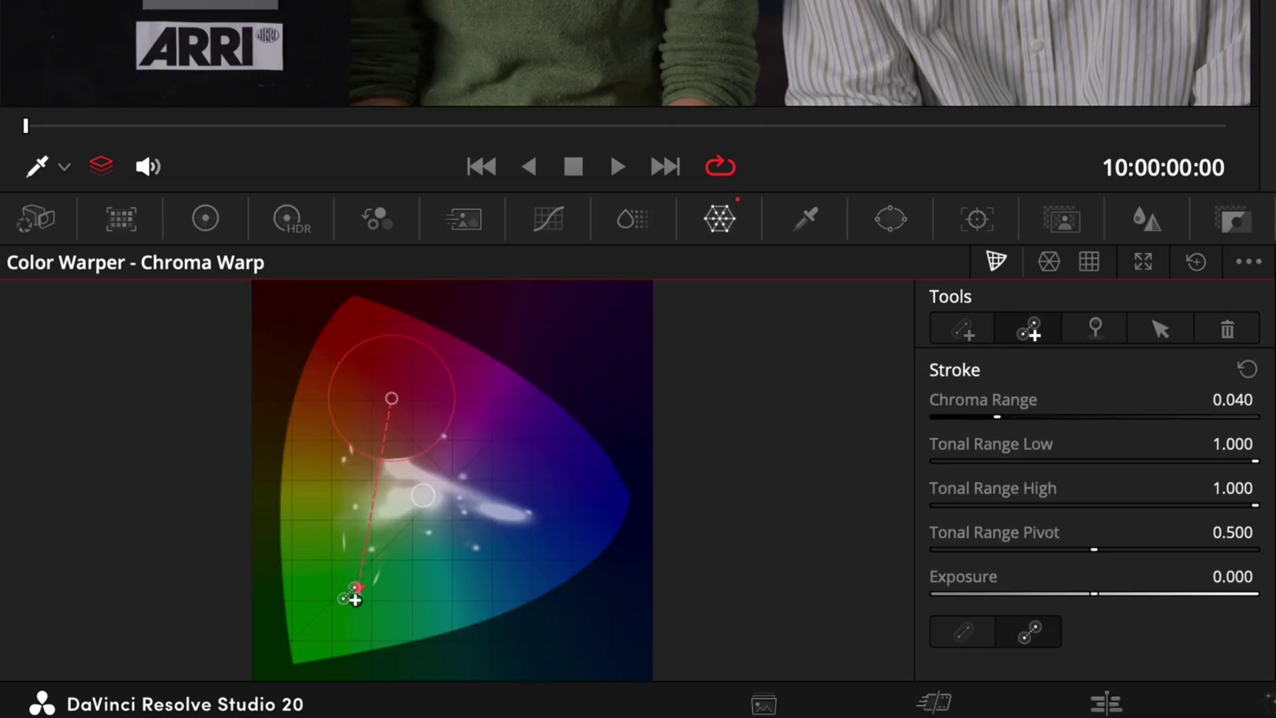
left_click_drag(355, 599, 352, 602)
left_click_drag(352, 602, 353, 604)
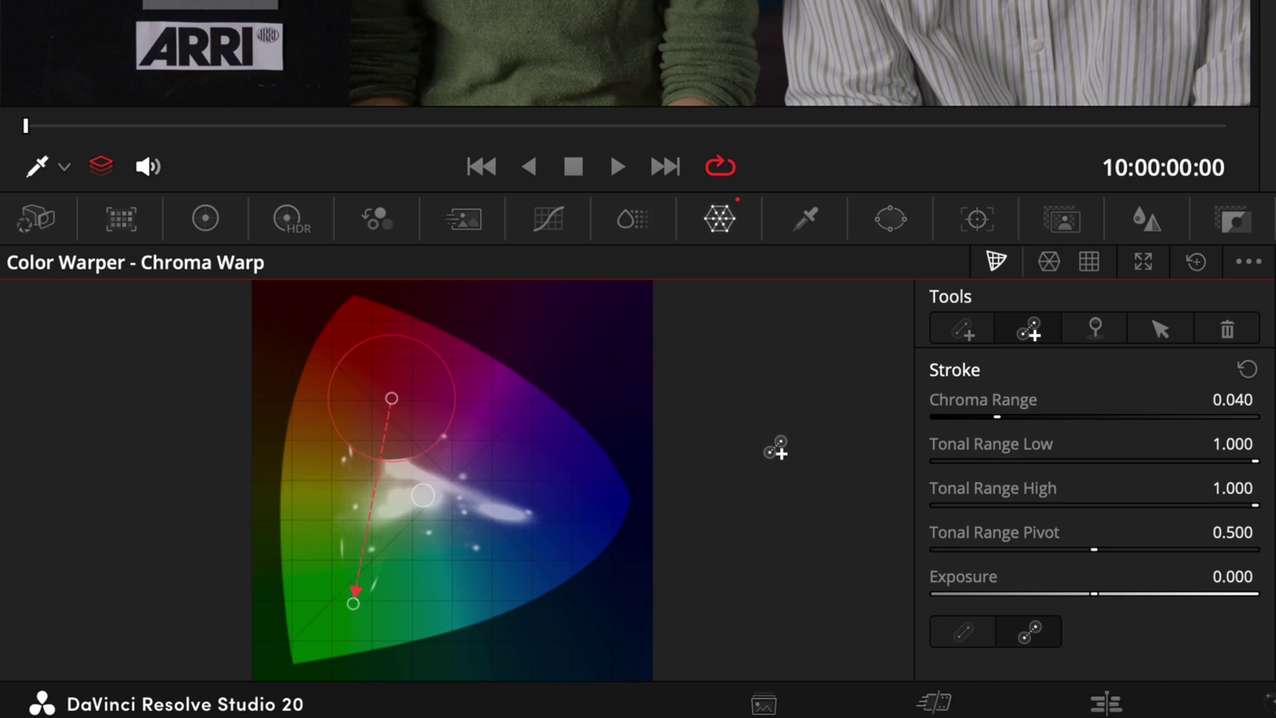
Draw a regular stroke from red toward green and pin the neutral center with a Chroma Range of about 0.142
left_click_drag(387, 412, 346, 556)
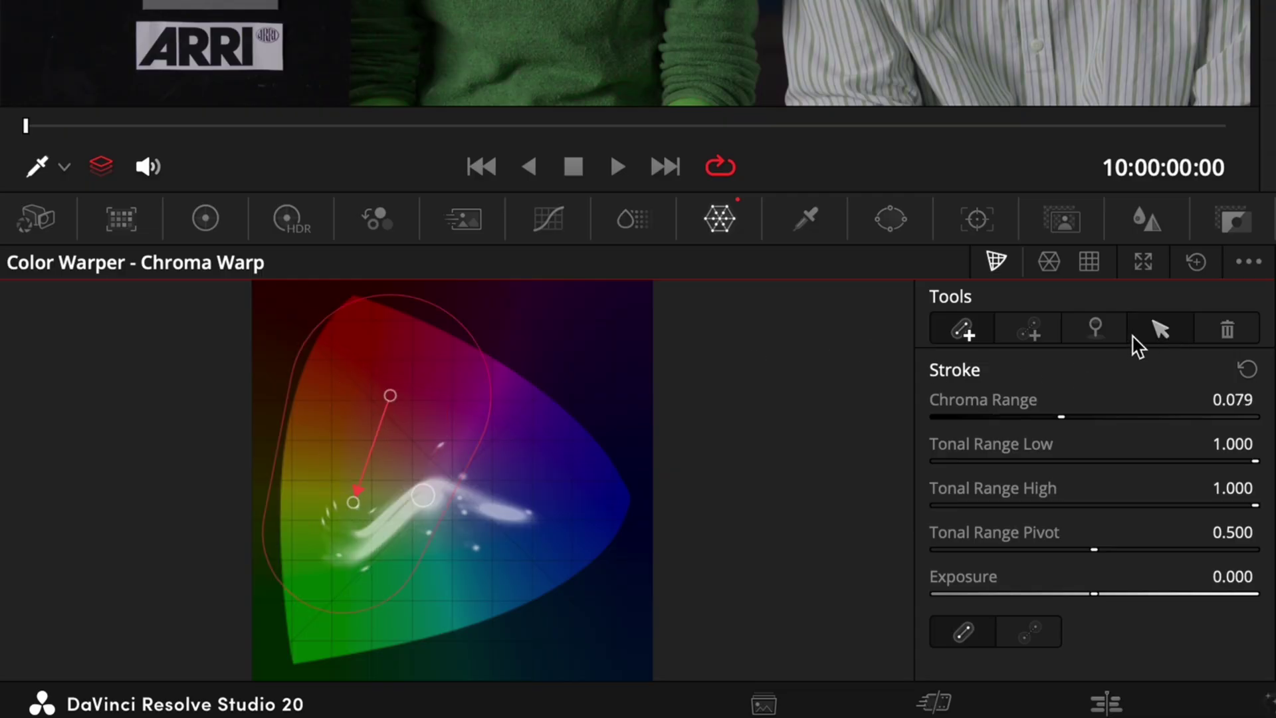
left_click(1104, 328)
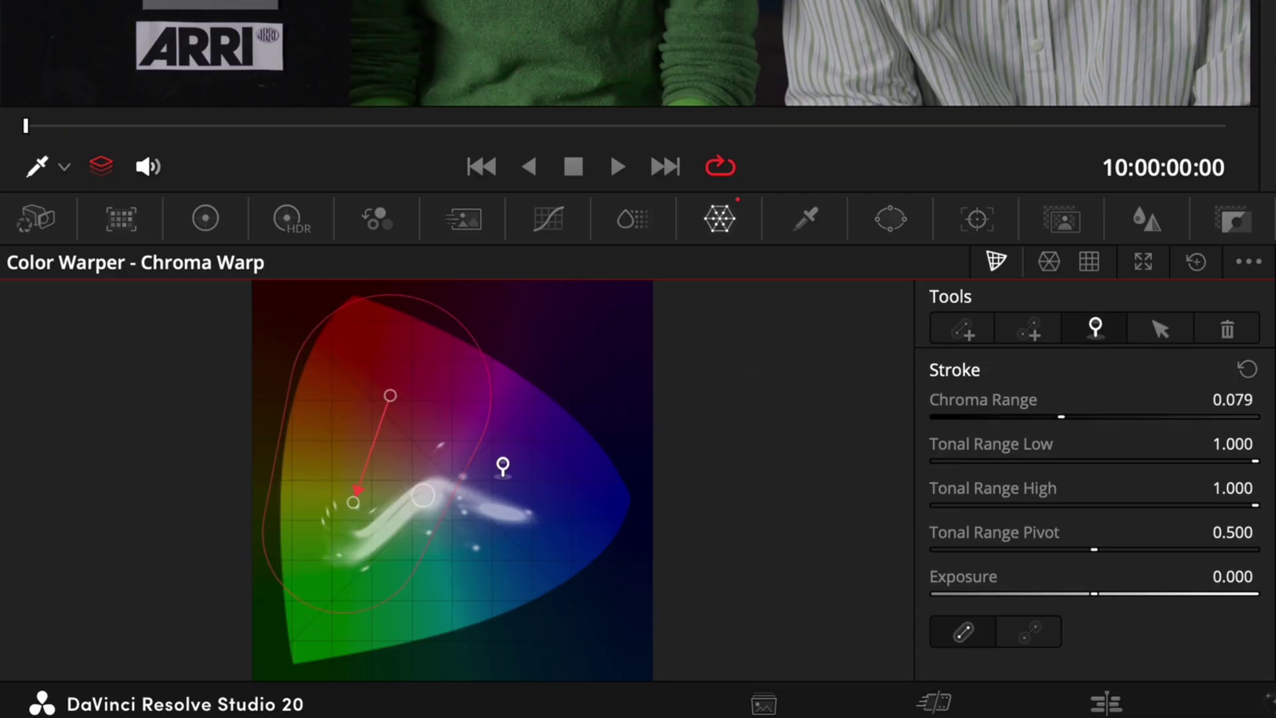
left_click(421, 499)
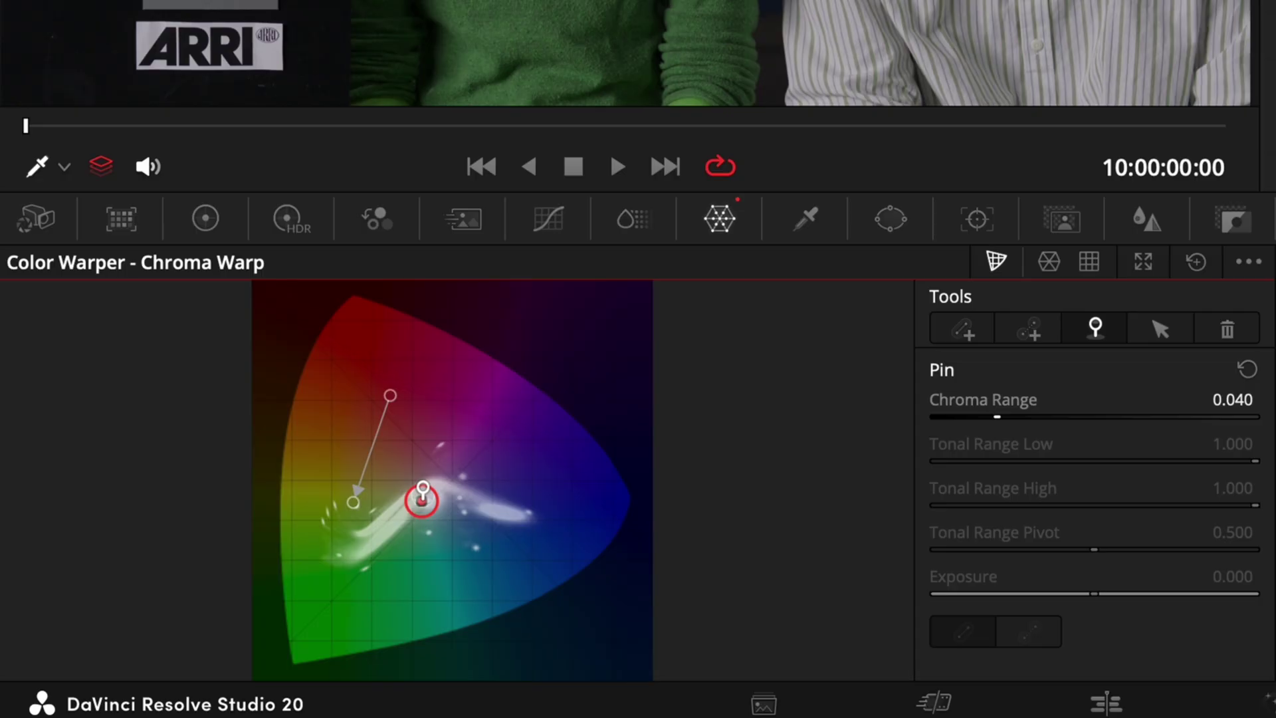
left_click_drag(1000, 414, 1162, 416)
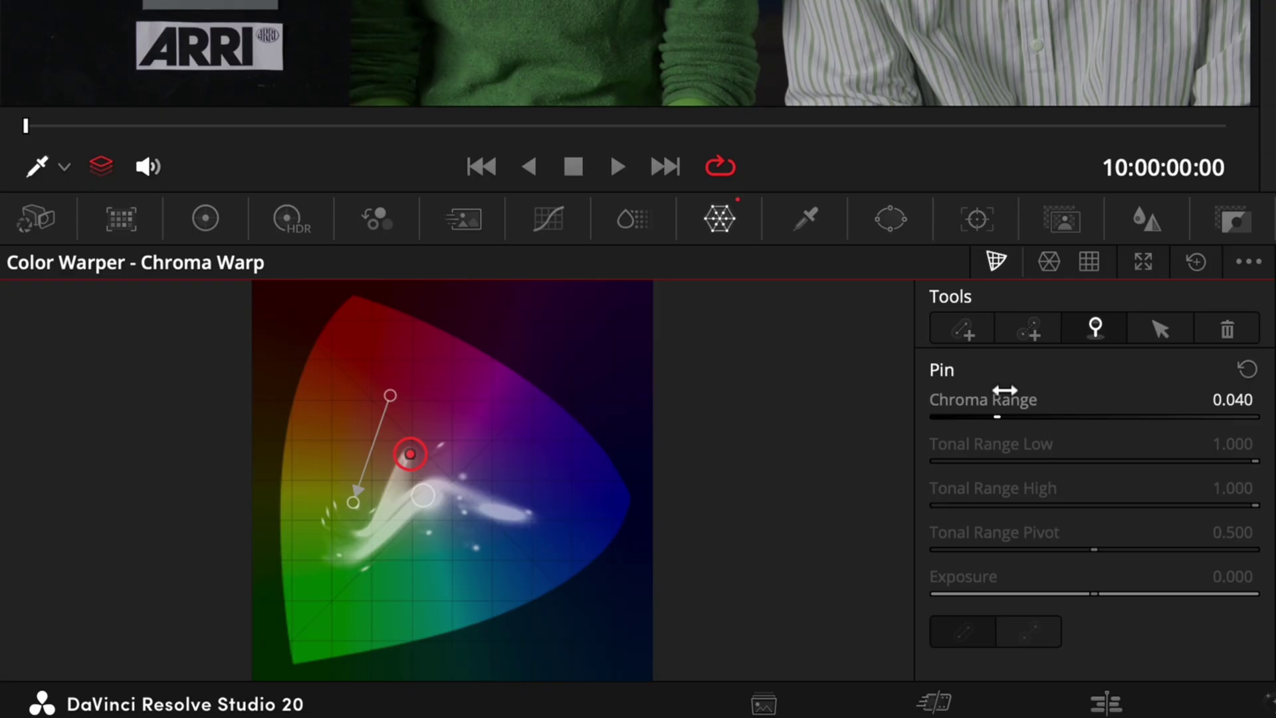
left_click_drag(1003, 392, 1058, 392)
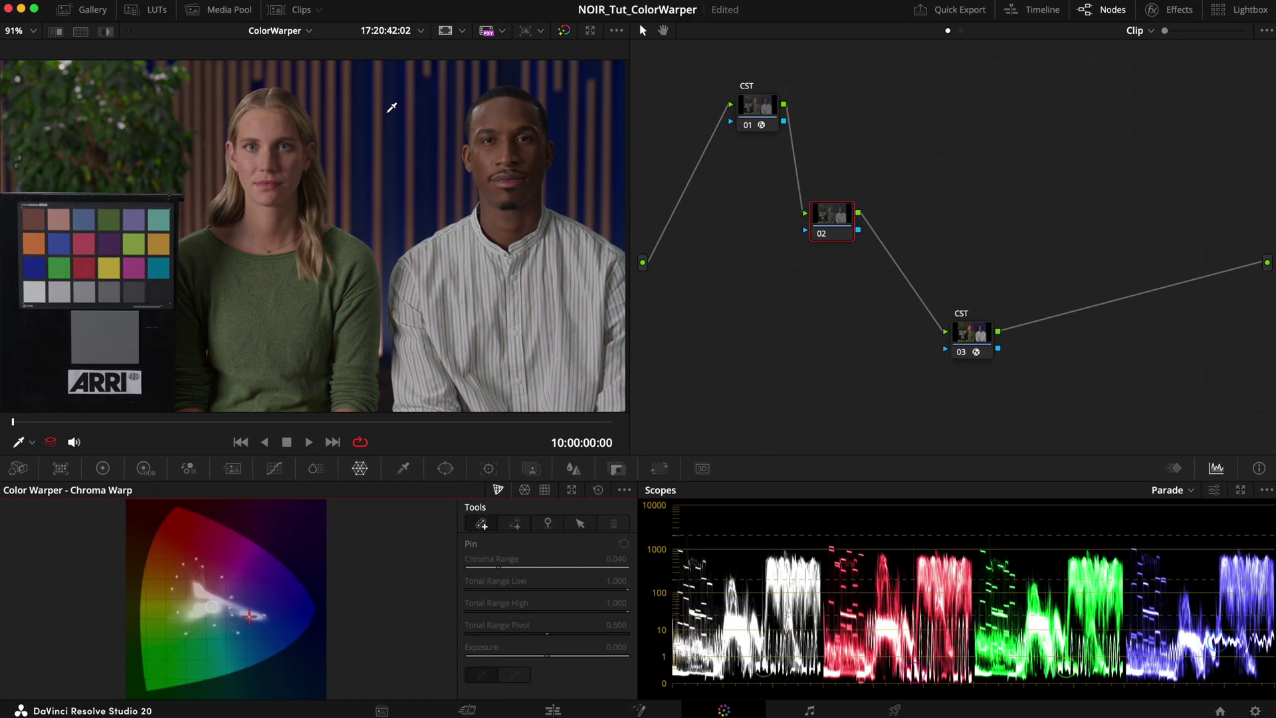
Sample the blue background wall in the viewer, shift it toward cyan, and set the stroke's Chroma Range to about 0.066
mouse_move(397, 106)
left_mouse_down()
mouse_move(327, 221)
mouse_move(78, 420)
left_mouse_up()
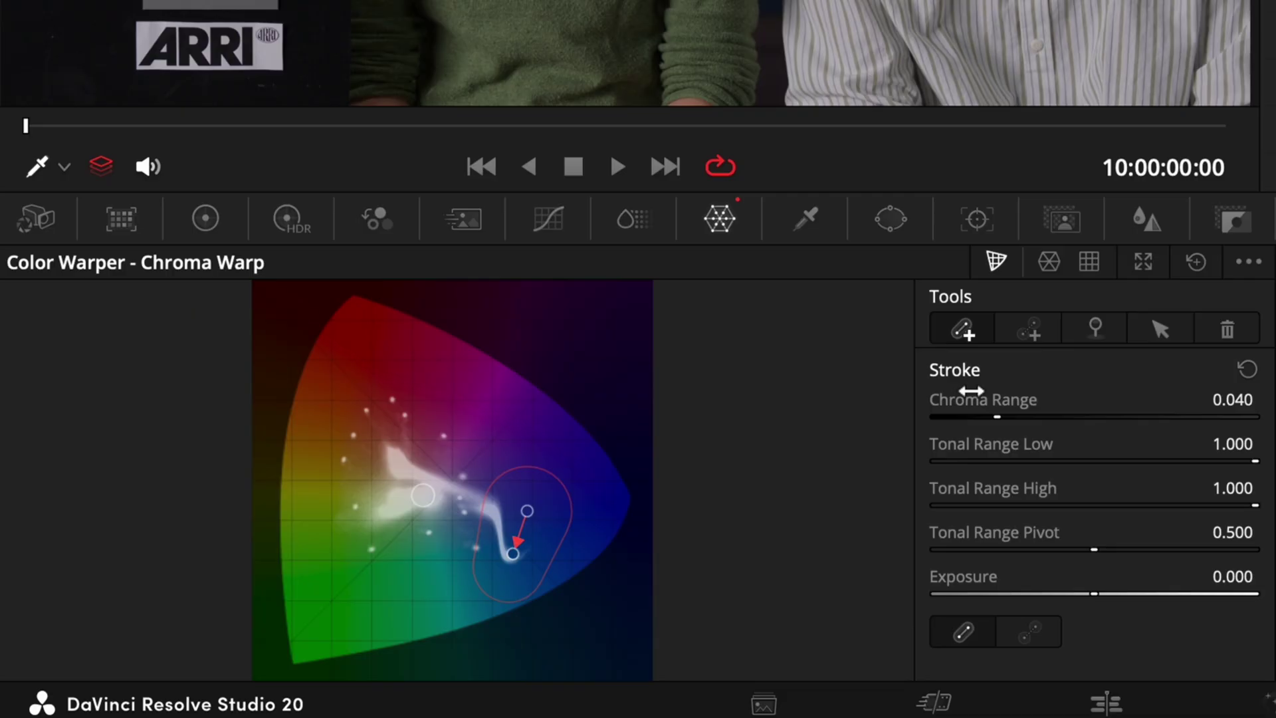
mouse_move(971, 391)
left_mouse_down()
mouse_move(1043, 391)
mouse_move(1088, 416)
mouse_move(1038, 416)
left_mouse_up()
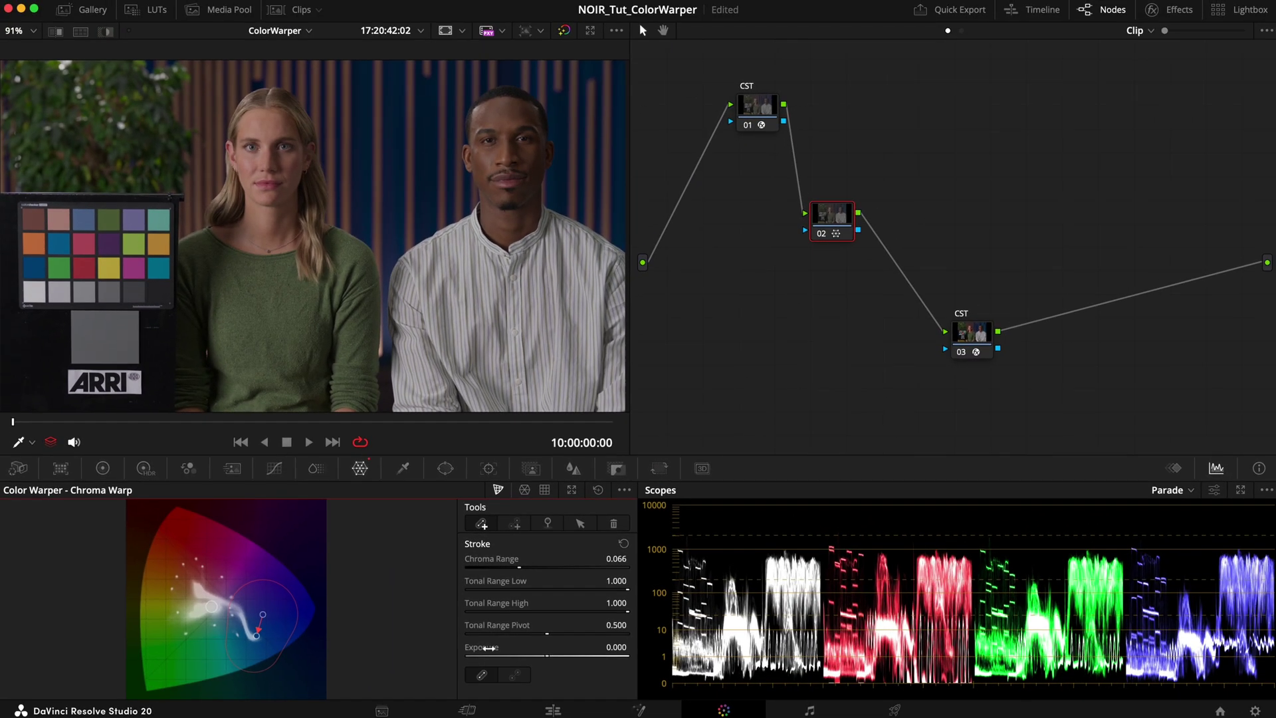
Adjust the Exposure of the blue stroke down and up to change the background wall's brightness
left_click_drag(997, 576, 943, 576)
left_click_drag(490, 653, 597, 653)
left_click_drag(488, 653, 532, 654)
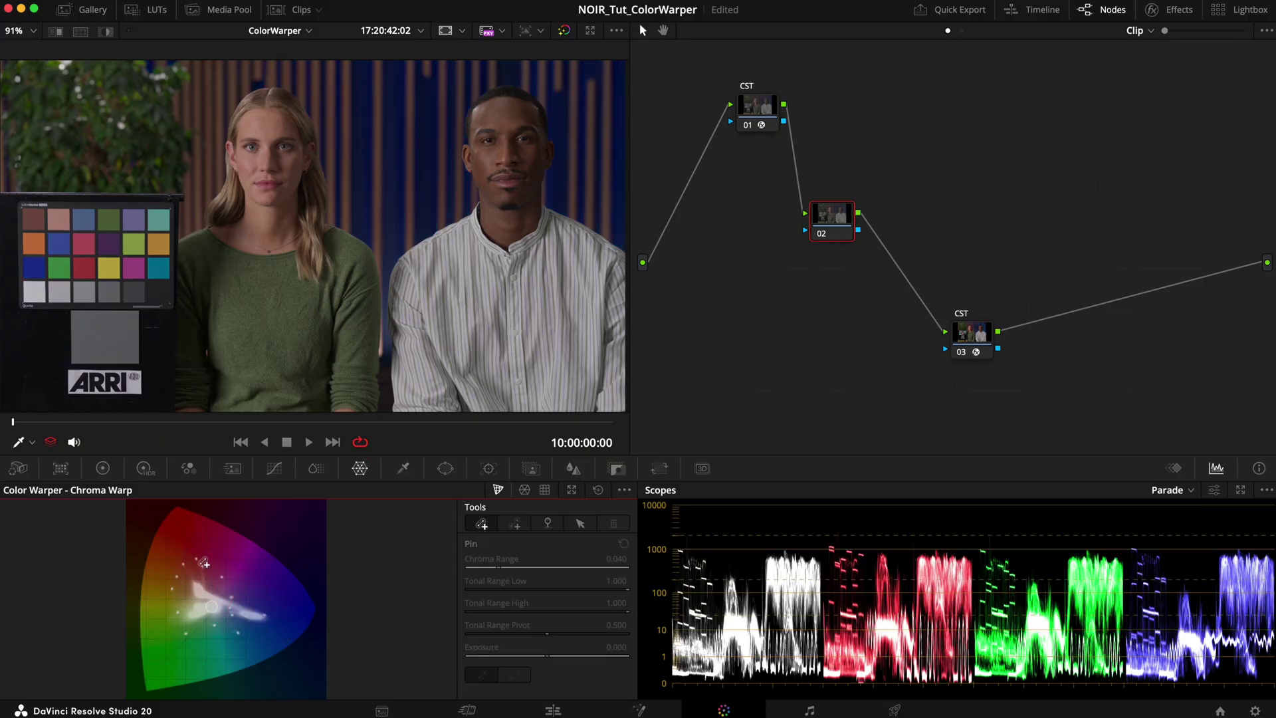
Draw a short stroke in the red region of the chroma plot and set its Chroma Range to about 0.099
left_click(197, 559)
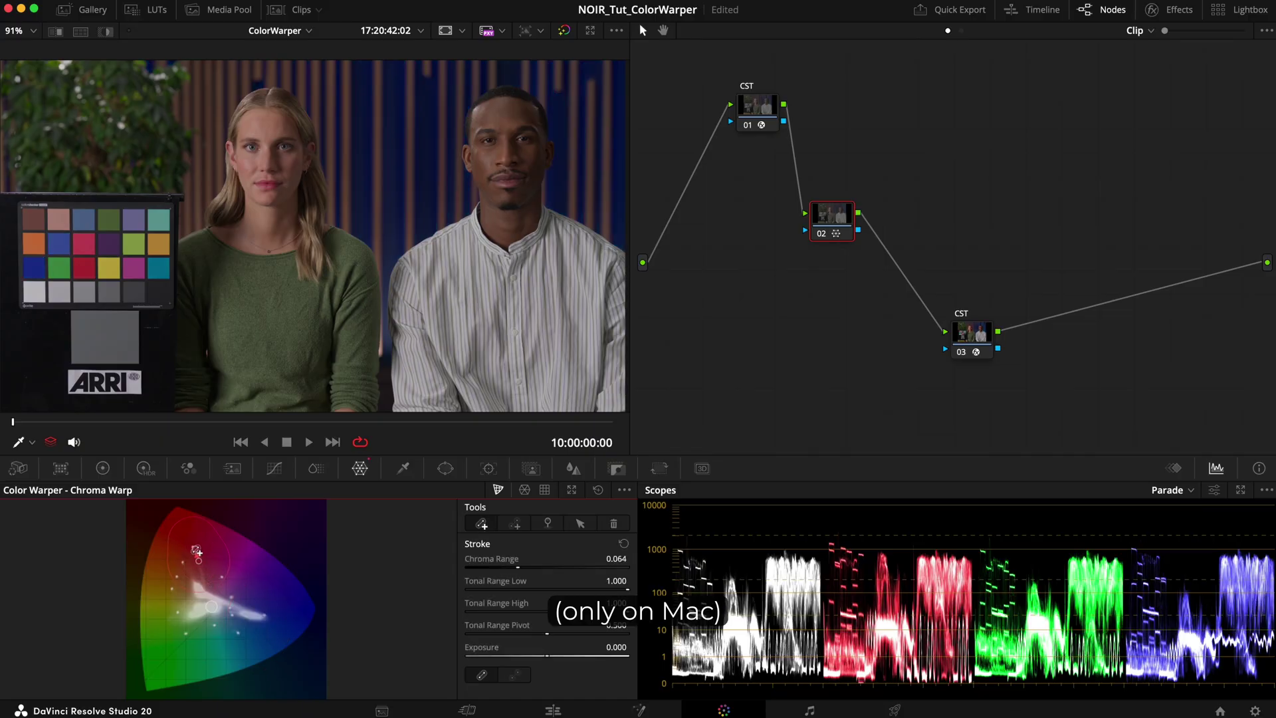
scroll(196, 551, "up", 5)
scroll(199, 559, "down", 3)
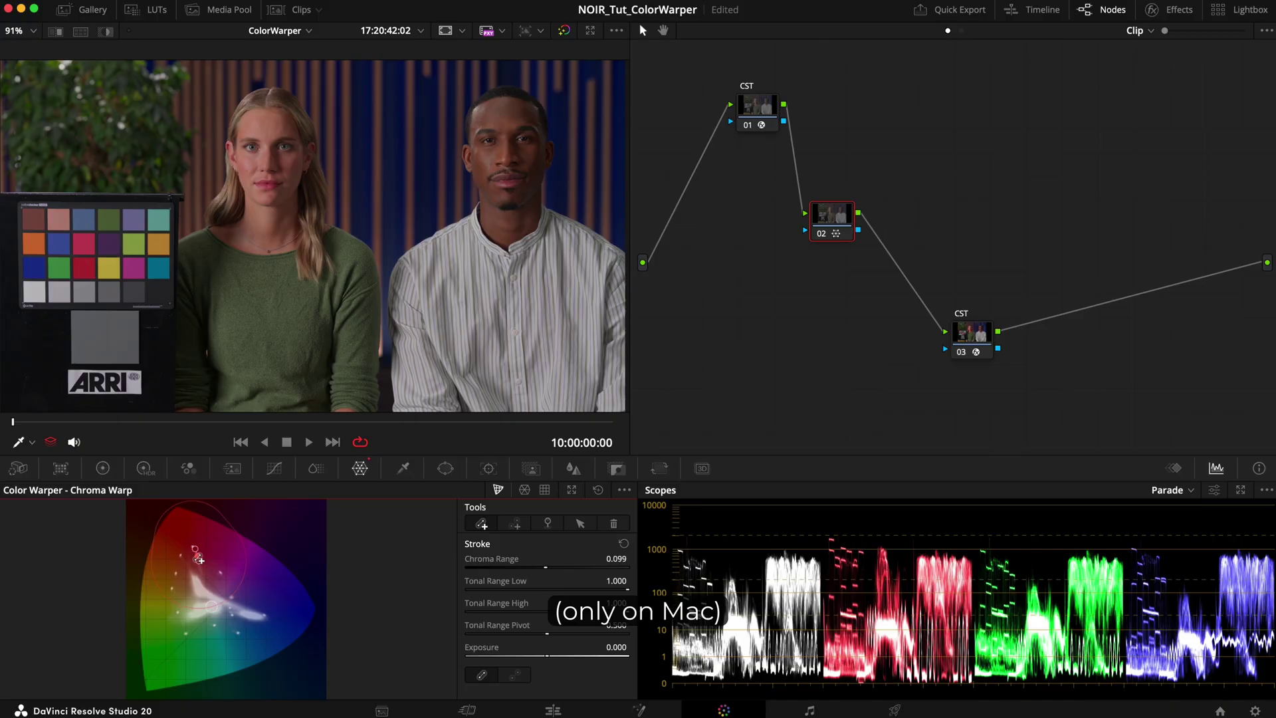
Adjust the red stroke's Exposure, lowering it to about -0.504 directly from the chroma plot
scroll(198, 559, "down", 5)
scroll(198, 559, "up", 5)
scroll(198, 559, "down", 10)
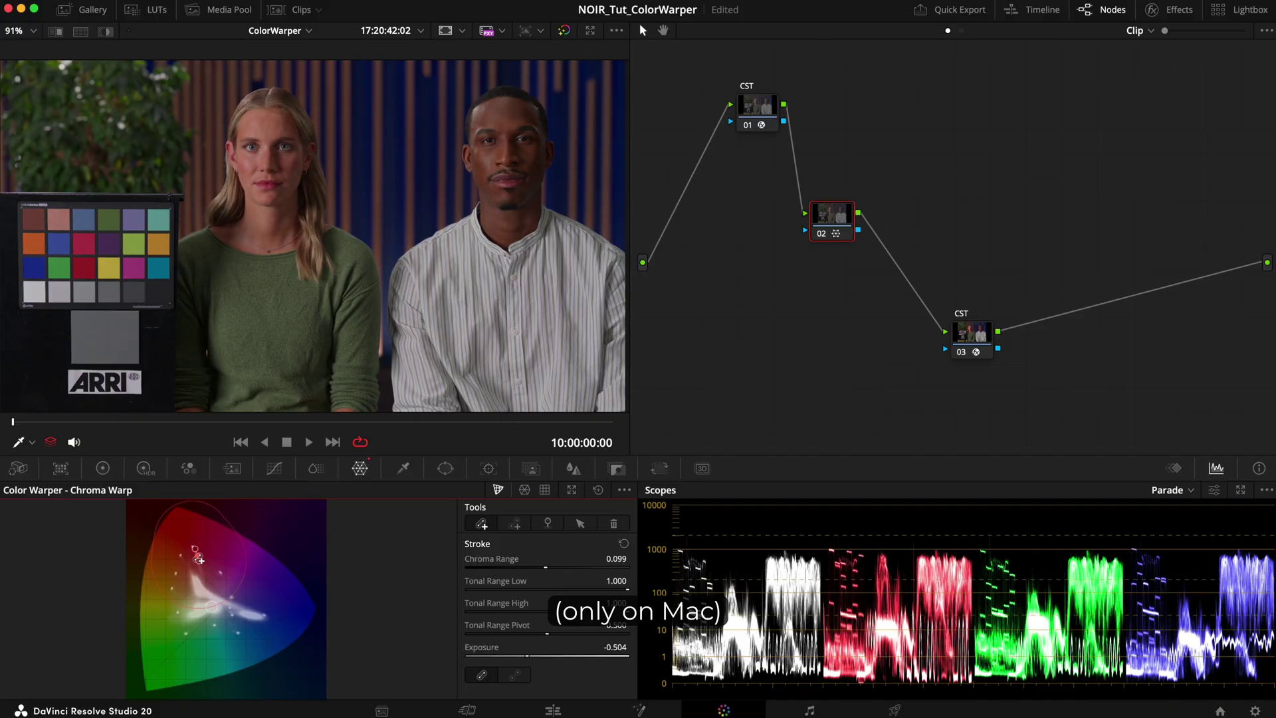
scroll(198, 559, "up", 5)
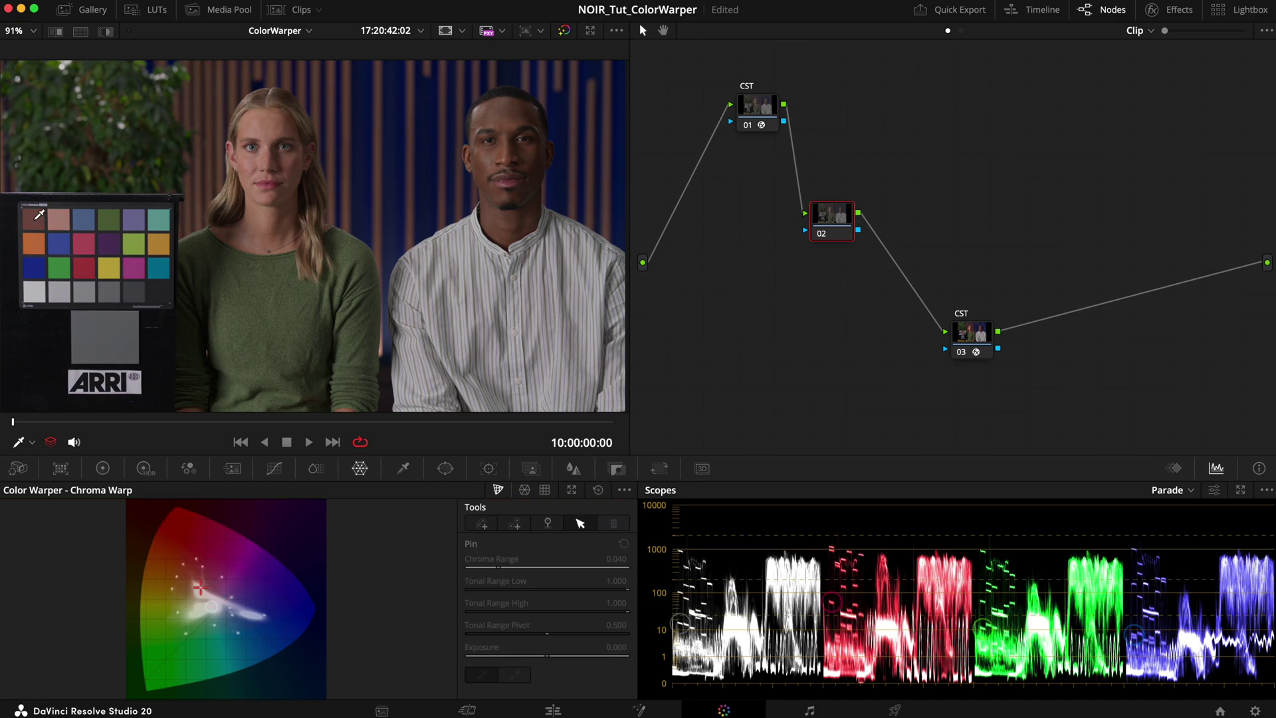
Sample the brown and blue color chart patches in the viewer to locate them in the chroma plot
left_click(35, 220)
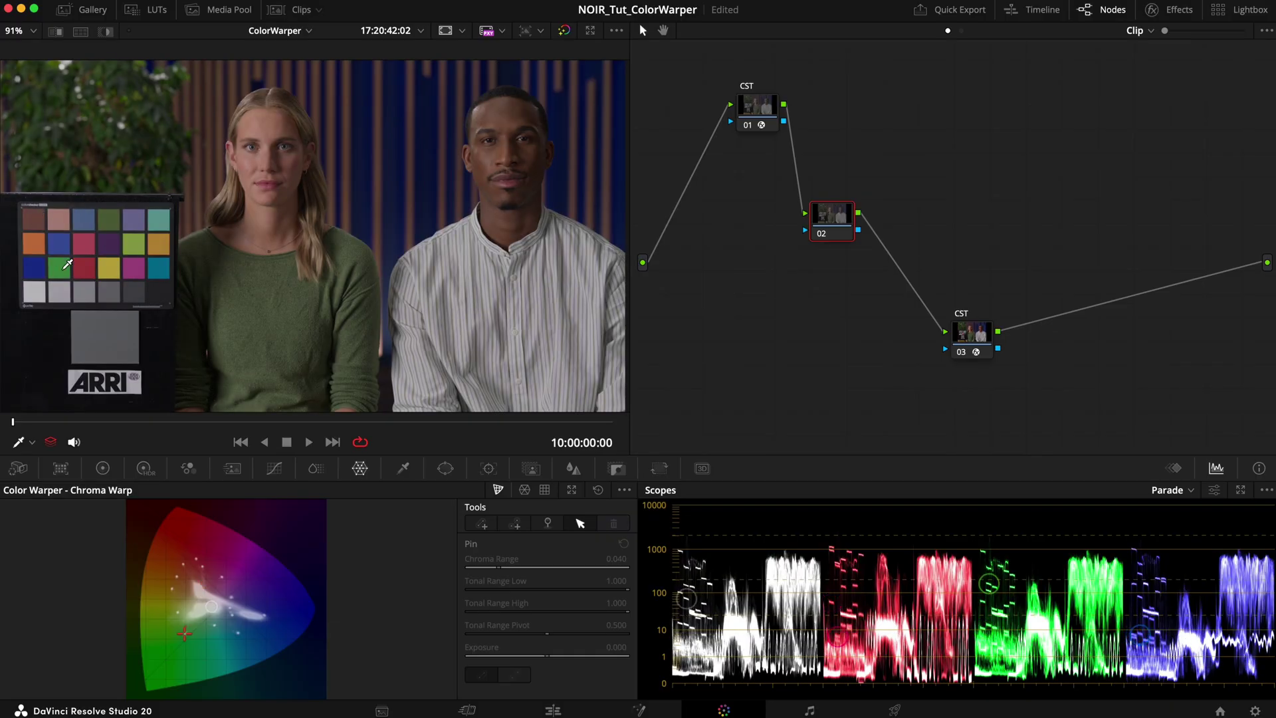
left_click(37, 265)
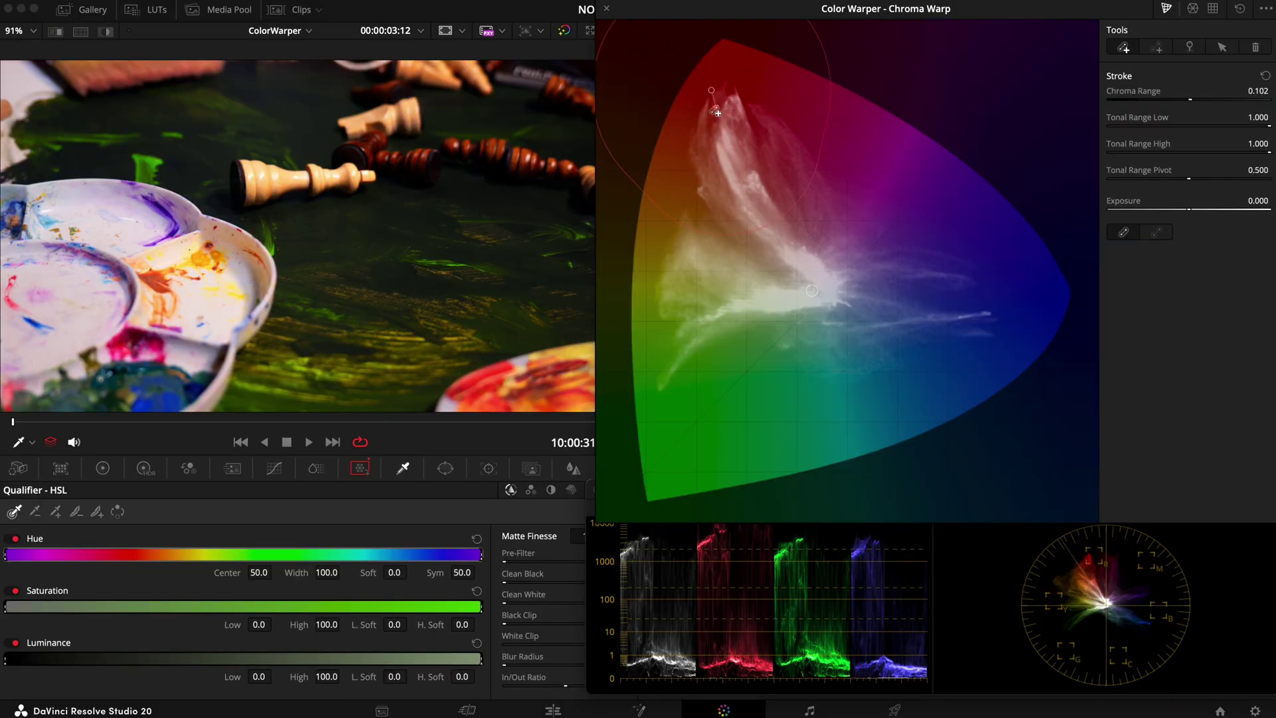
Draw several short strokes across the red, blue and teal regions of the enlarged chroma plot, using a Chroma Range up to about 0.120
left_click_drag(715, 112, 721, 127)
left_click(1221, 47)
scroll(722, 128, "down", 3)
scroll(721, 129, "down", 2)
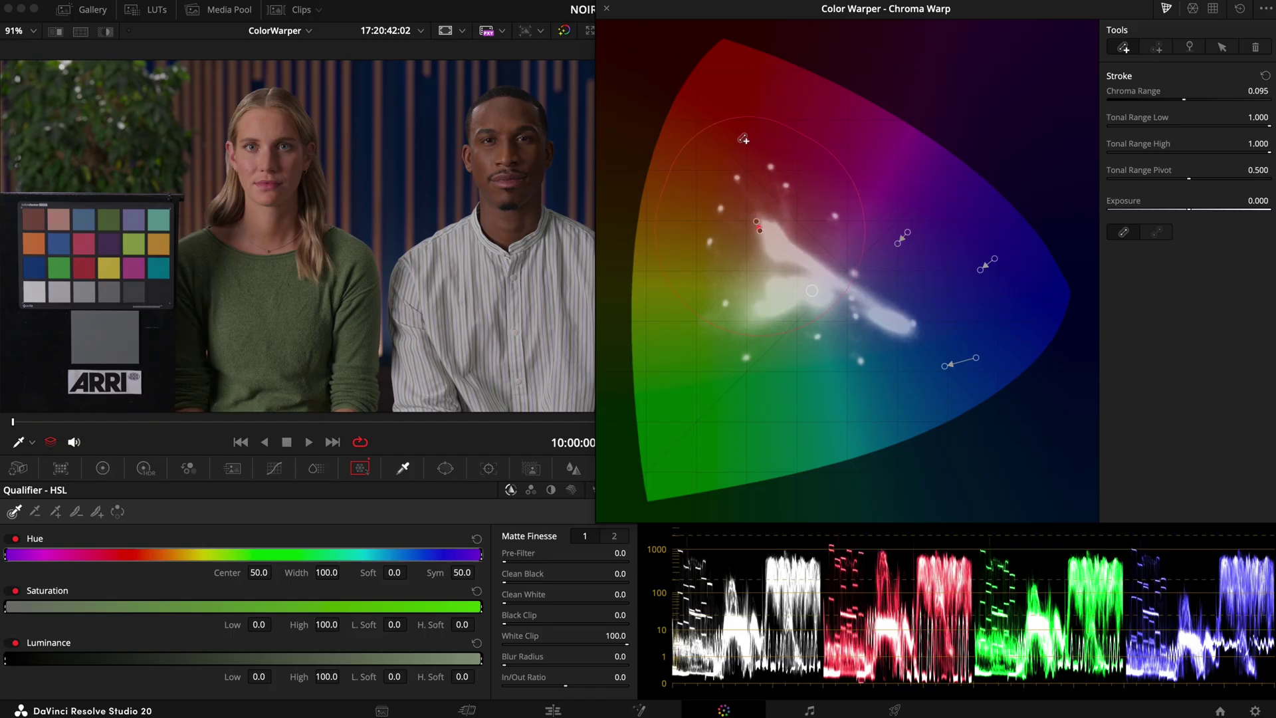
left_click_drag(759, 195, 757, 183)
left_click_drag(722, 68, 727, 97)
left_click_drag(850, 349, 841, 357)
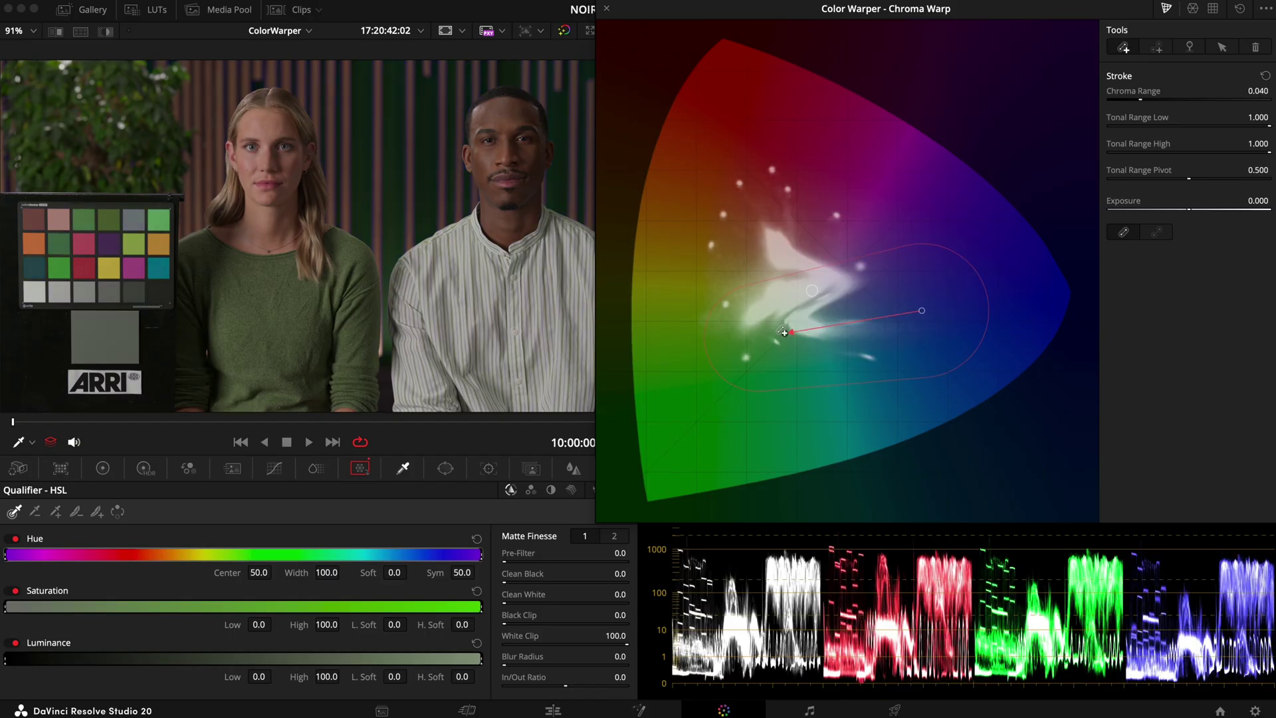
left_click_drag(784, 334, 808, 359)
Undo the test strokes scattered across the chroma plot
key("super+z")
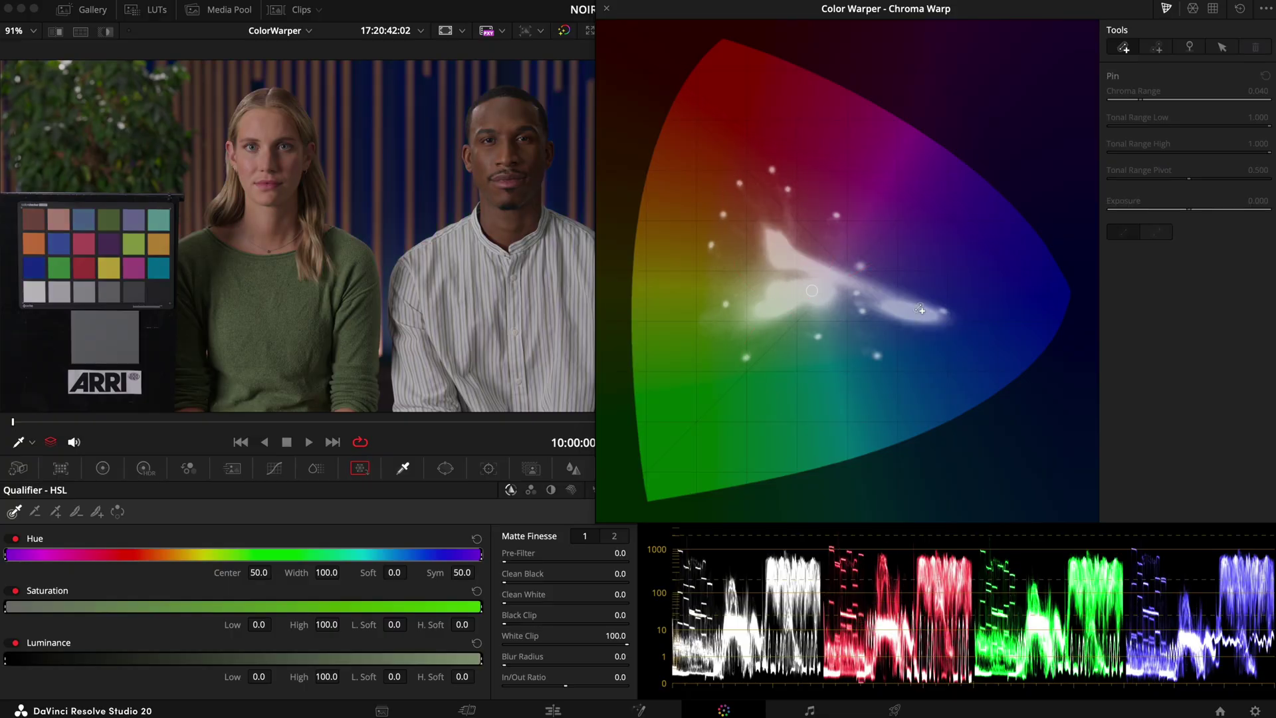
key("ctrl+z")
key("ctrl+z")
Place a blue point with Chroma Range 0.072 and Exposure about -0.83, and a yellow point with Chroma Range 0.104 and Exposure about 0.659
left_click(890, 307)
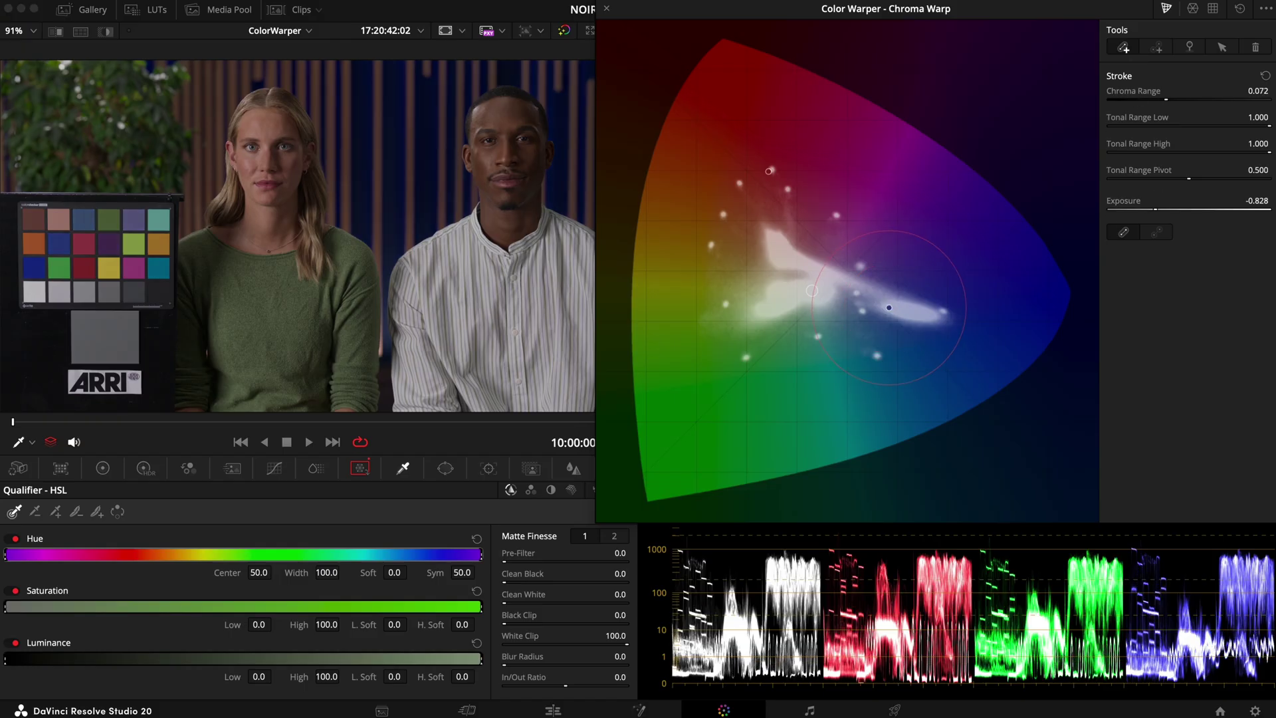
left_click_drag(1163, 200, 1160, 200)
left_click(730, 275)
scroll(728, 274, "up", 6)
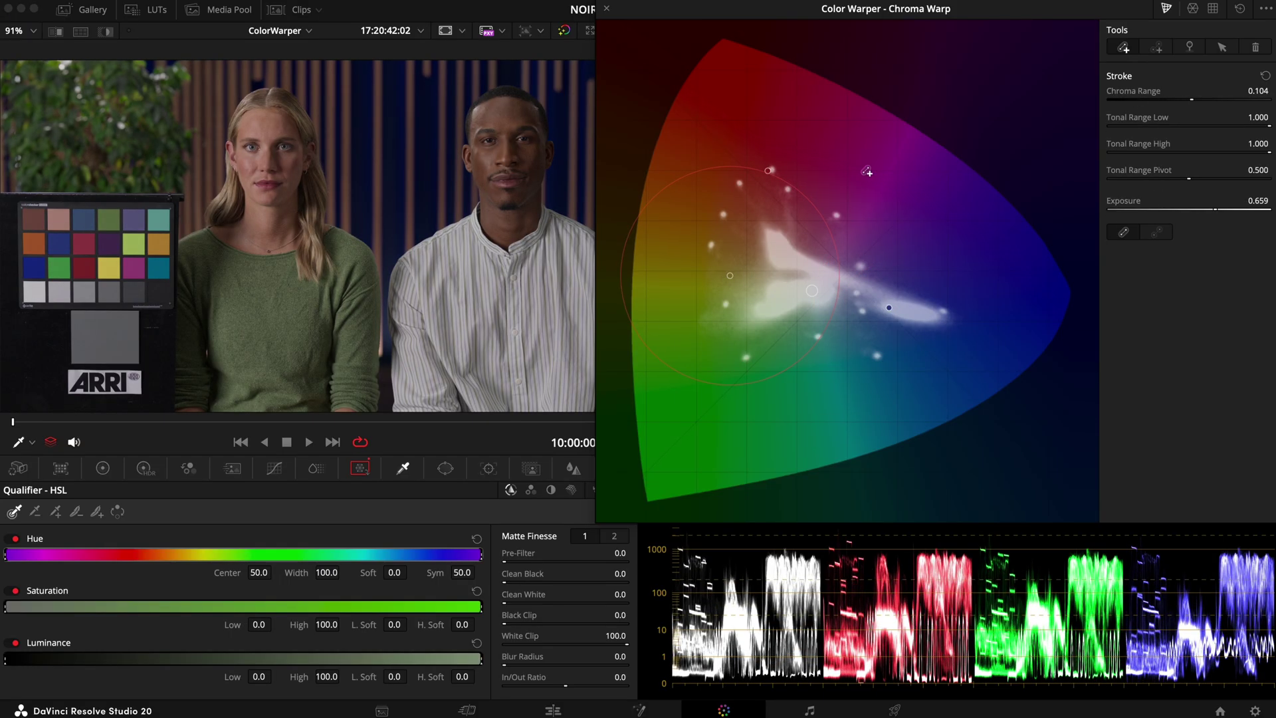
Add a magenta point with Chroma Range 0.075 and Exposure 1.010, and a skin-tone point with Chroma Range 0.060 and Exposure 0.127
left_click(837, 216)
scroll(837, 216, "up", 3)
scroll(840, 217, "up", 10)
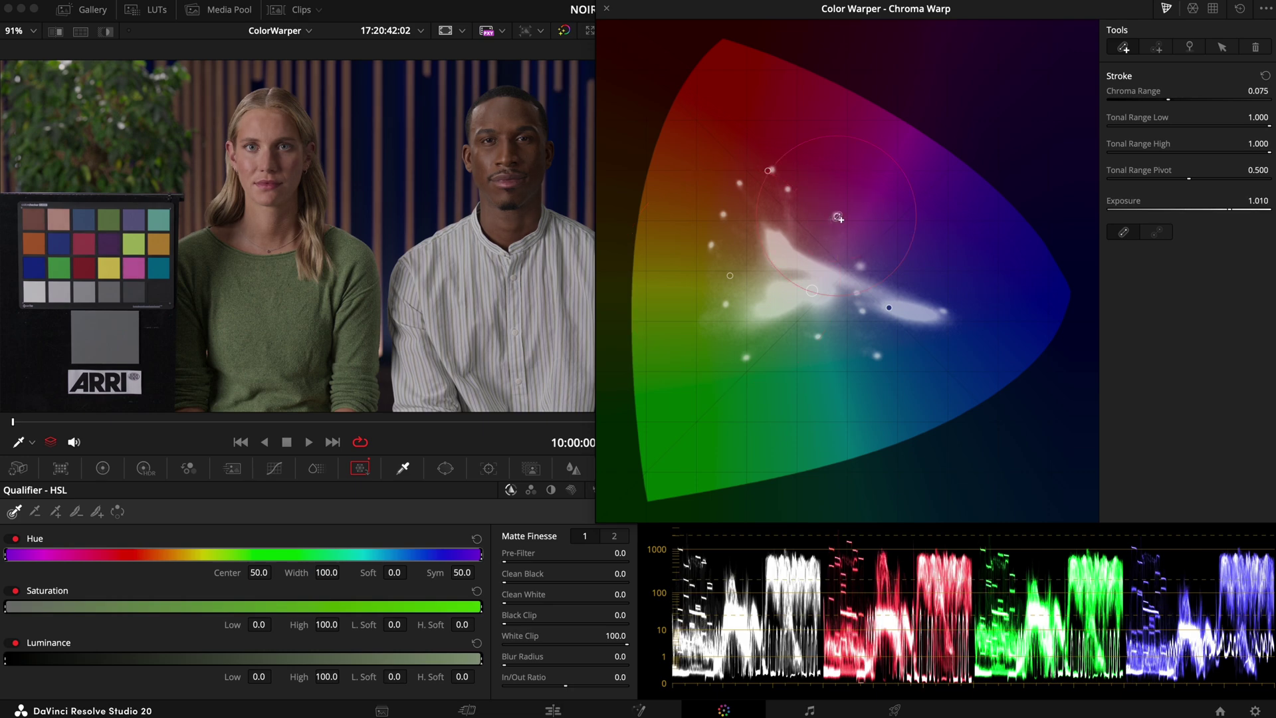
left_click(783, 241)
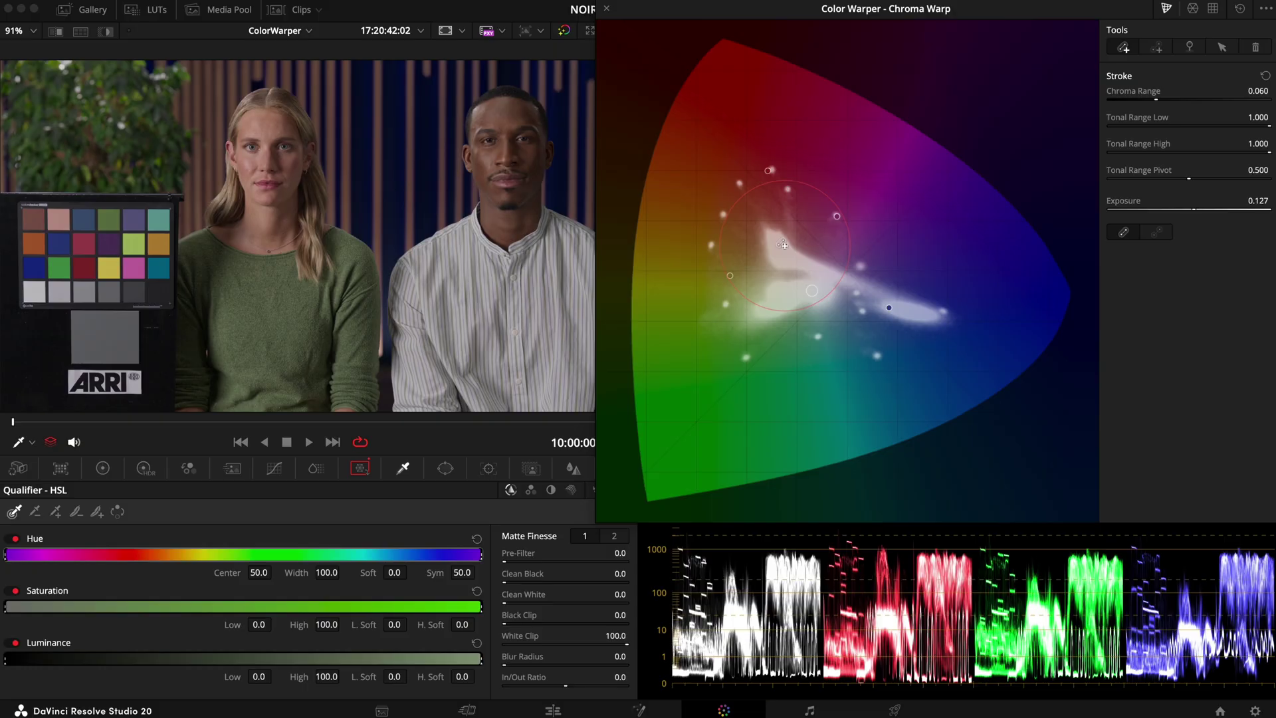
Place a point in the green region of the chroma plot and adjust its range and exposure
left_click(787, 360)
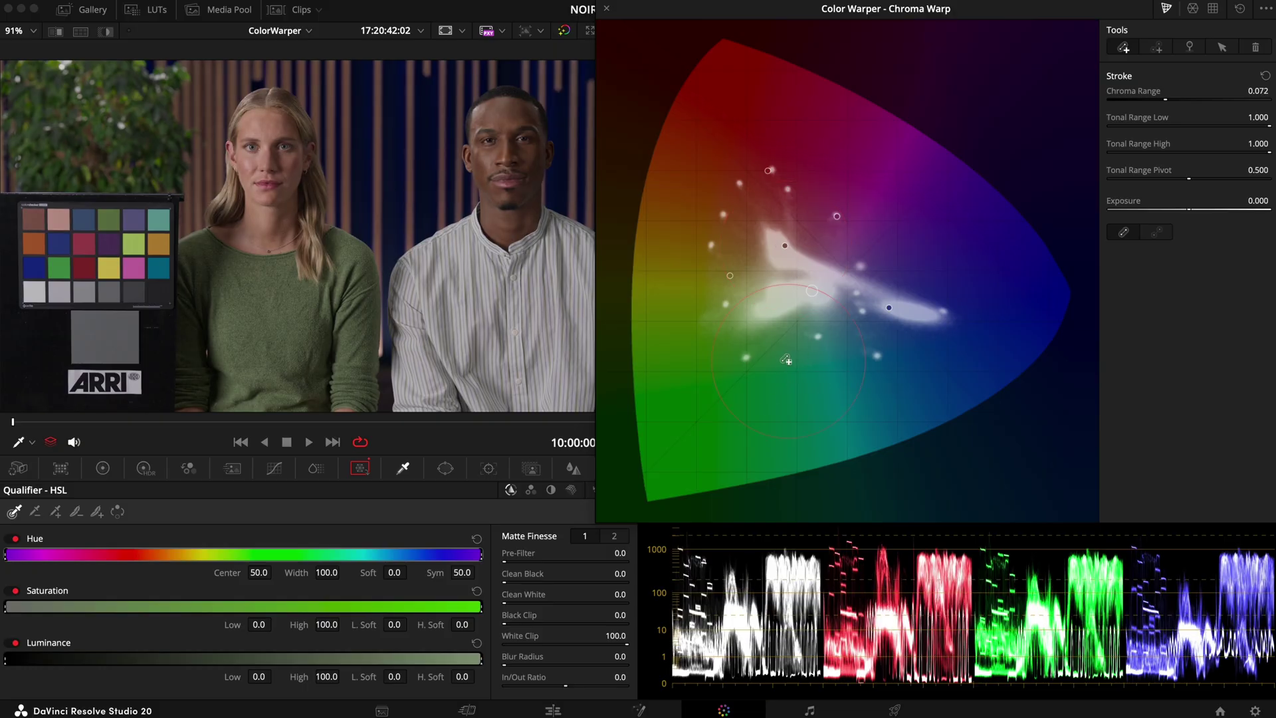
scroll(786, 360, "up", 4)
scroll(786, 360, "down", 6)
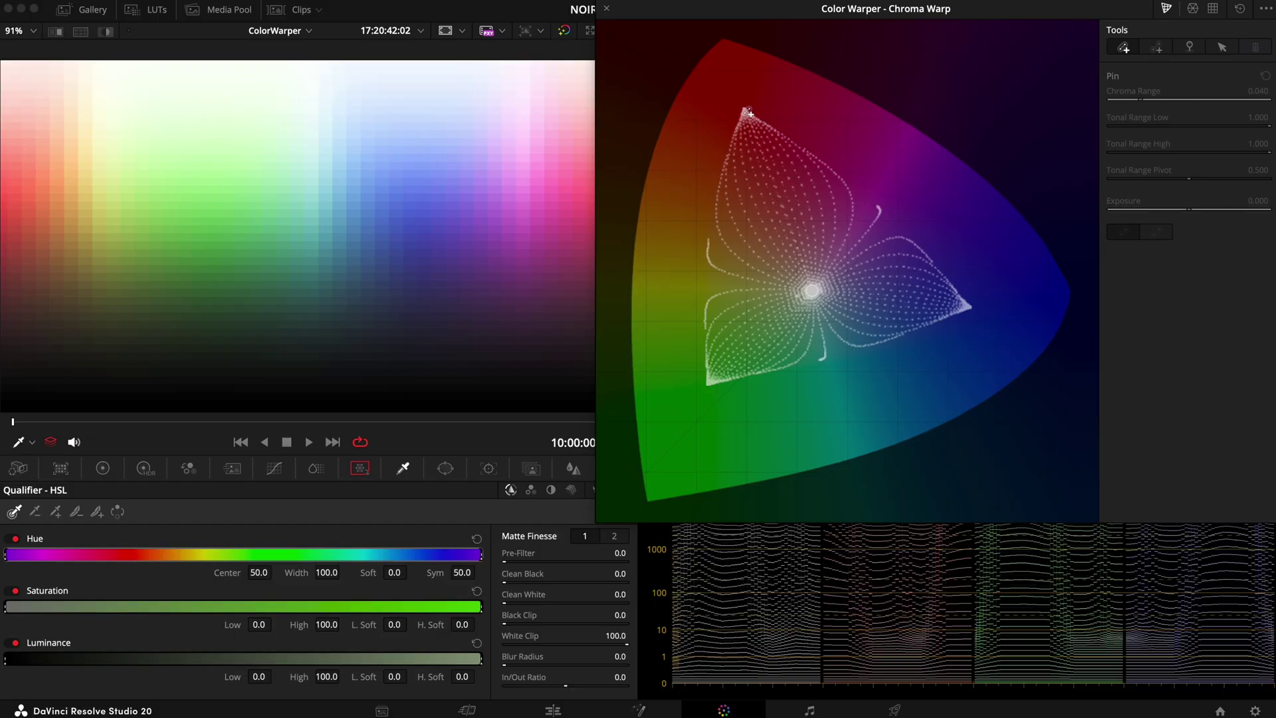
Draw short strokes at the test chart's red and blue corners in the chroma plot, with Chroma Range about 0.084 and 0.101 respectively
left_click_drag(750, 114, 731, 136)
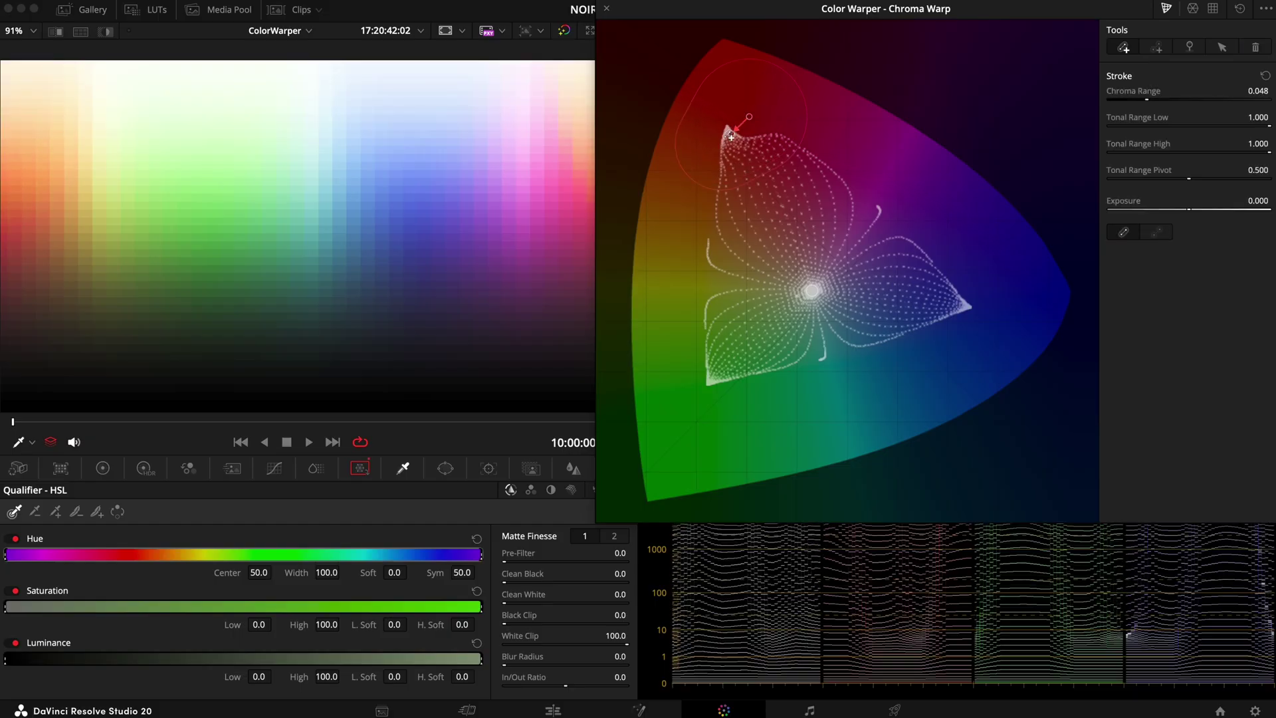
scroll(731, 136, "up", 5)
scroll(731, 136, "down", 2)
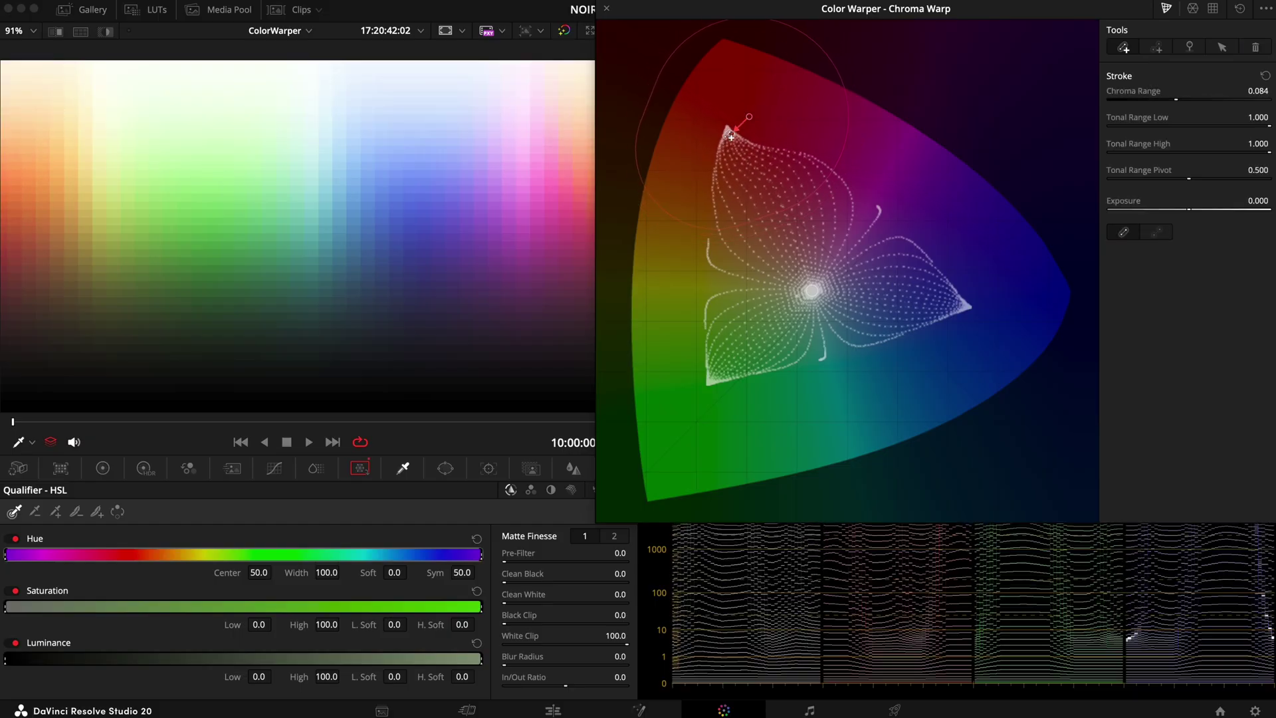
mouse_move(973, 312)
left_mouse_down()
mouse_move(941, 319)
mouse_move(954, 326)
left_mouse_up()
scroll(952, 326, "up", 1)
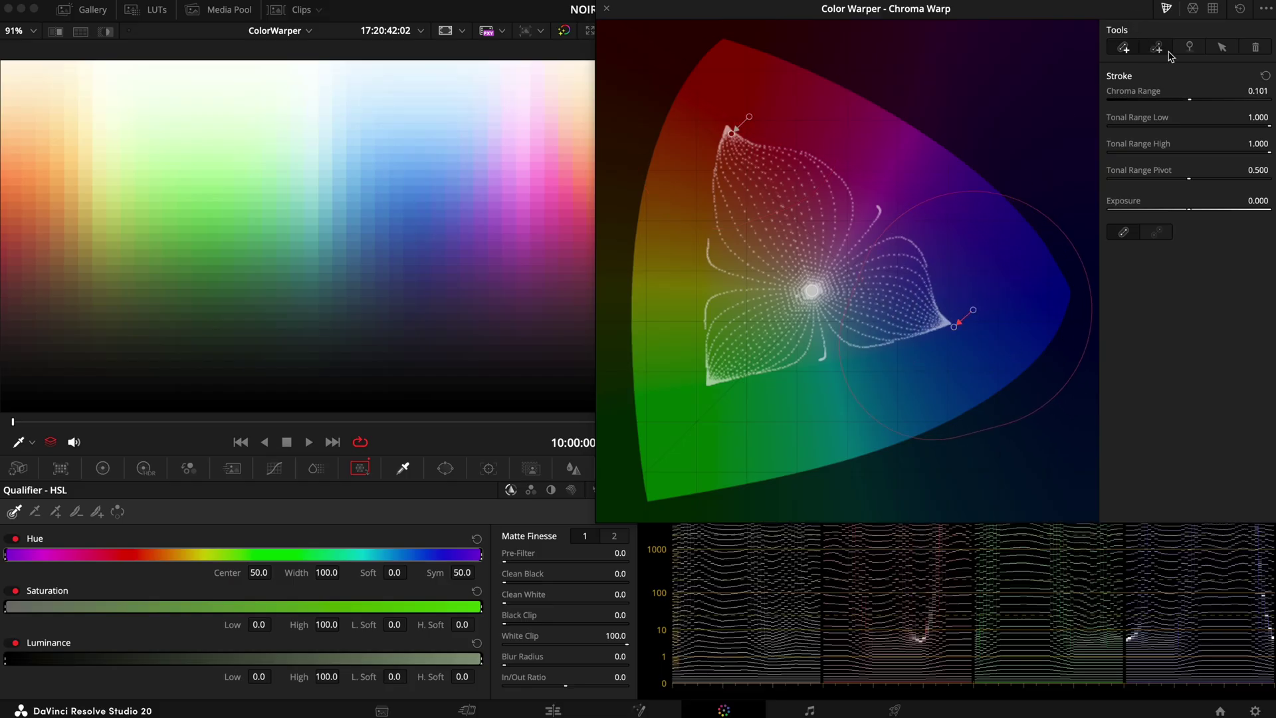
Switch the Color Warper to Hue-Saturation mode, shifting the blue grid point toward cyan and the red one outward toward magenta
left_click(1193, 8)
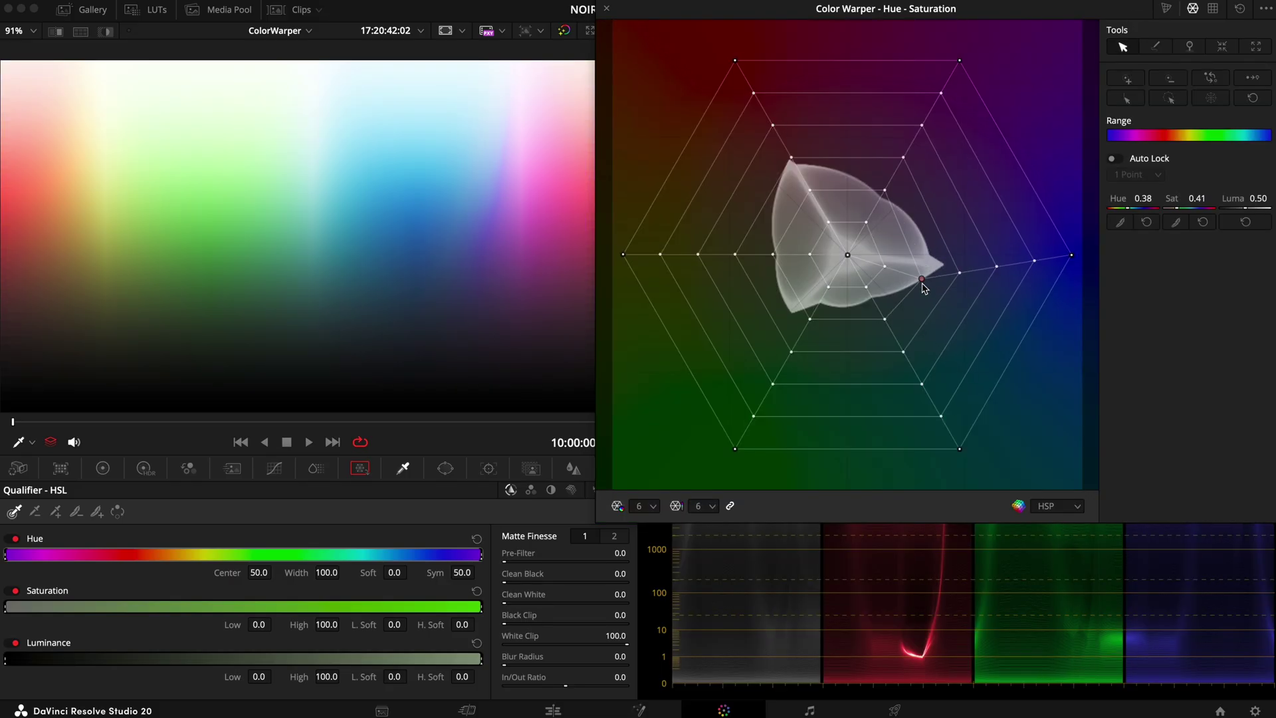
left_click_drag(791, 161, 808, 145)
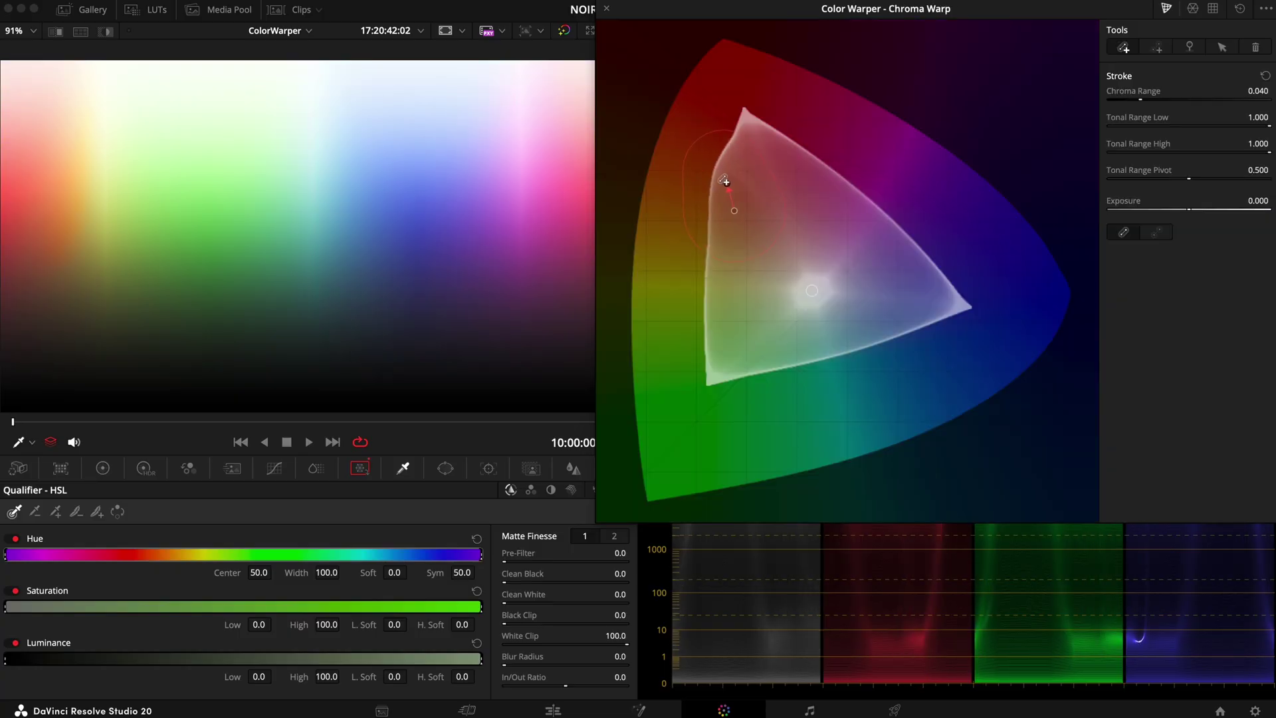
In Chroma Warp mode, draw a stroke through the orange-red region toward the plot's edge and set its Chroma Range to about 0.087
left_click_drag(726, 180, 721, 169)
scroll(723, 170, "up", 10)
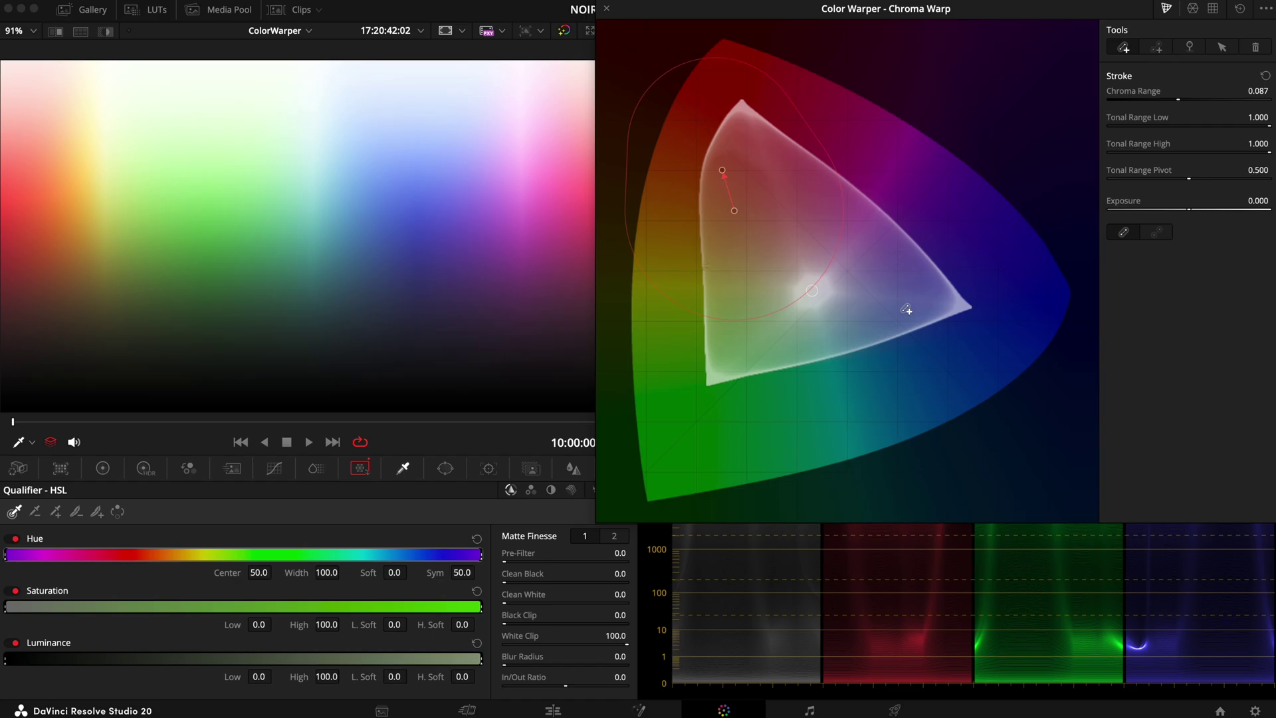